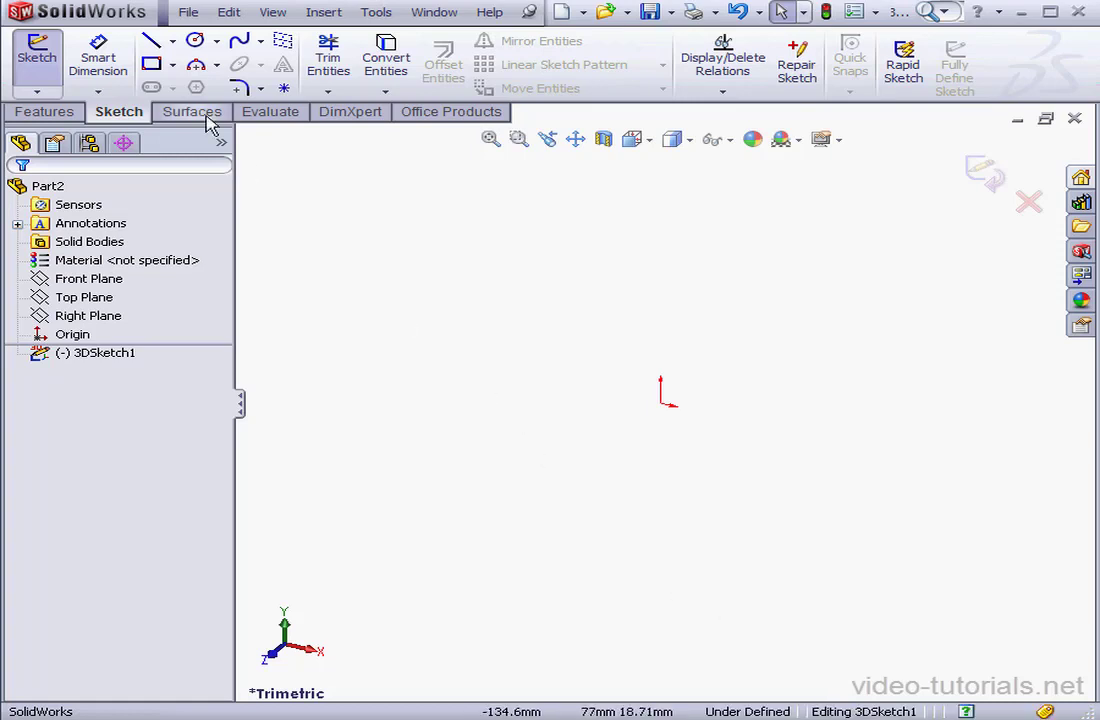
# Step: Sketch a 3D line about 60 mm up from the origin along Y, and continue with a line along X on the XY plane
pyautogui.click(151, 40)
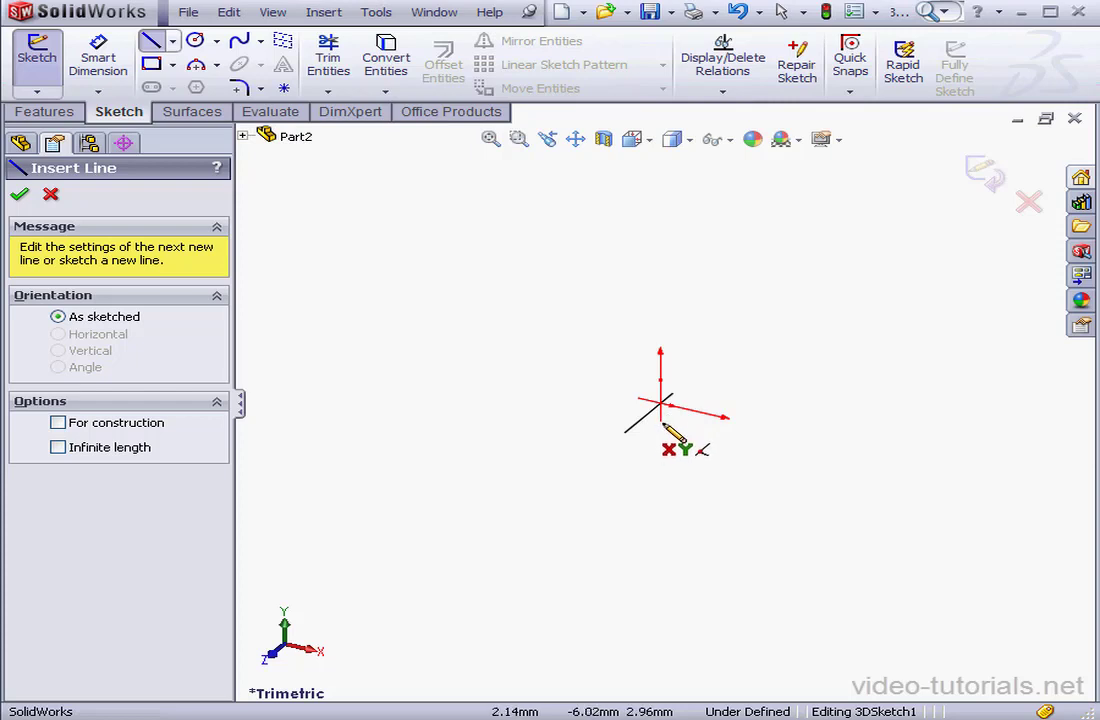
pyautogui.press('Tab')
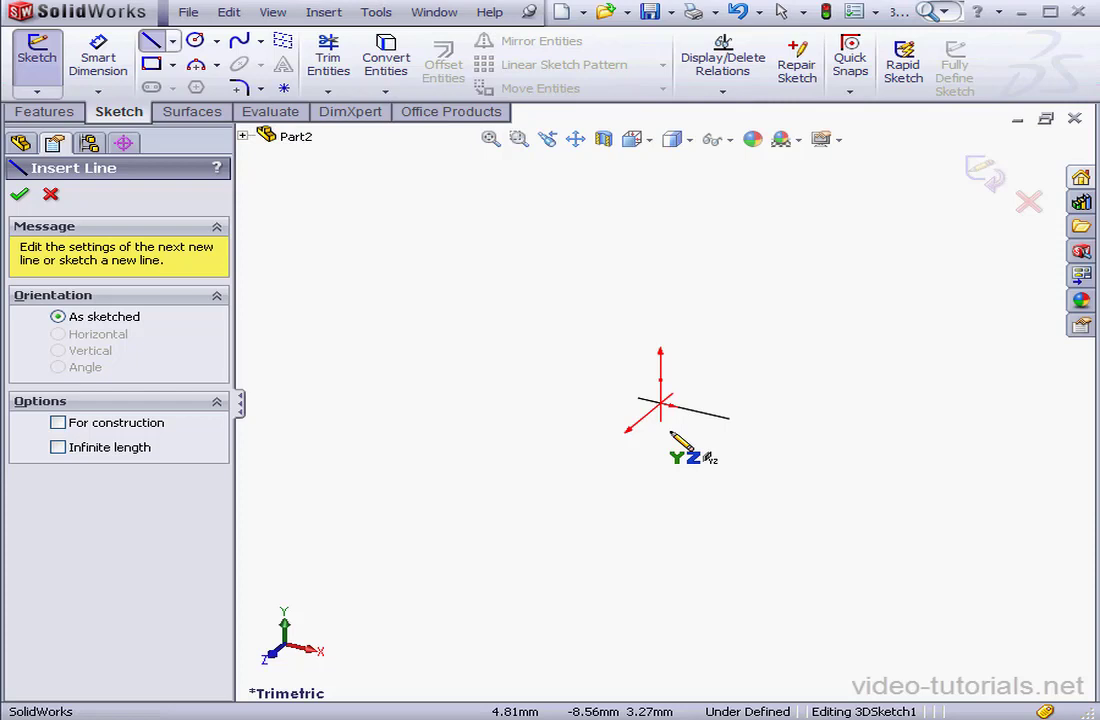
pyautogui.press('Tab')
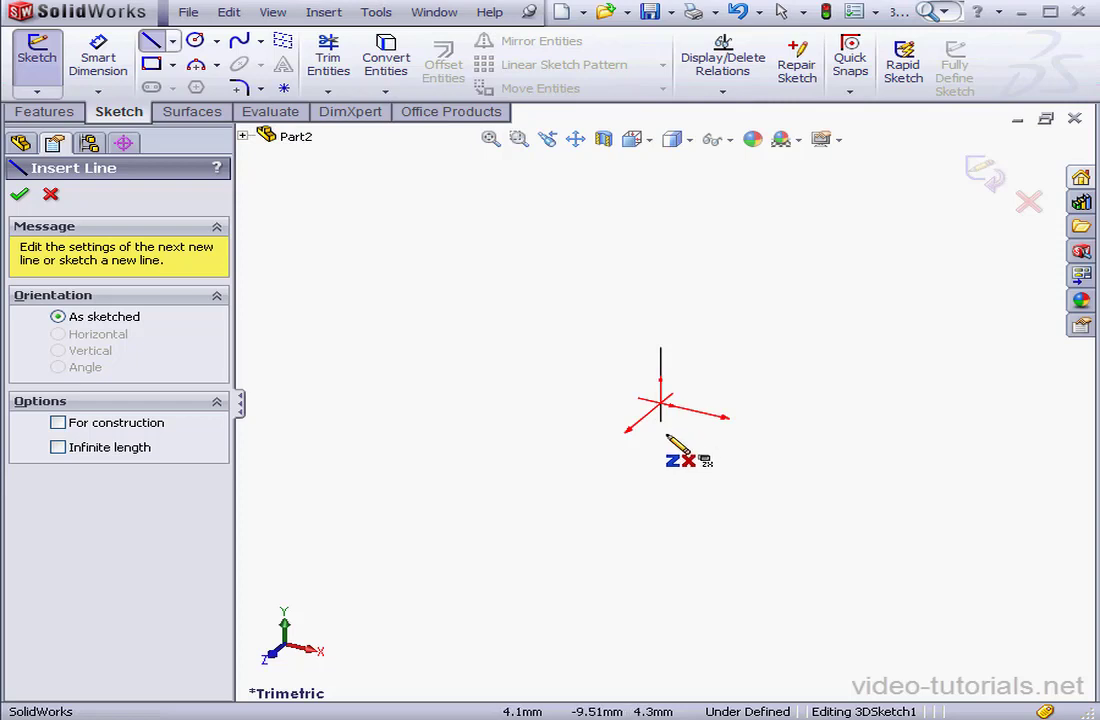
pyautogui.press('Tab')
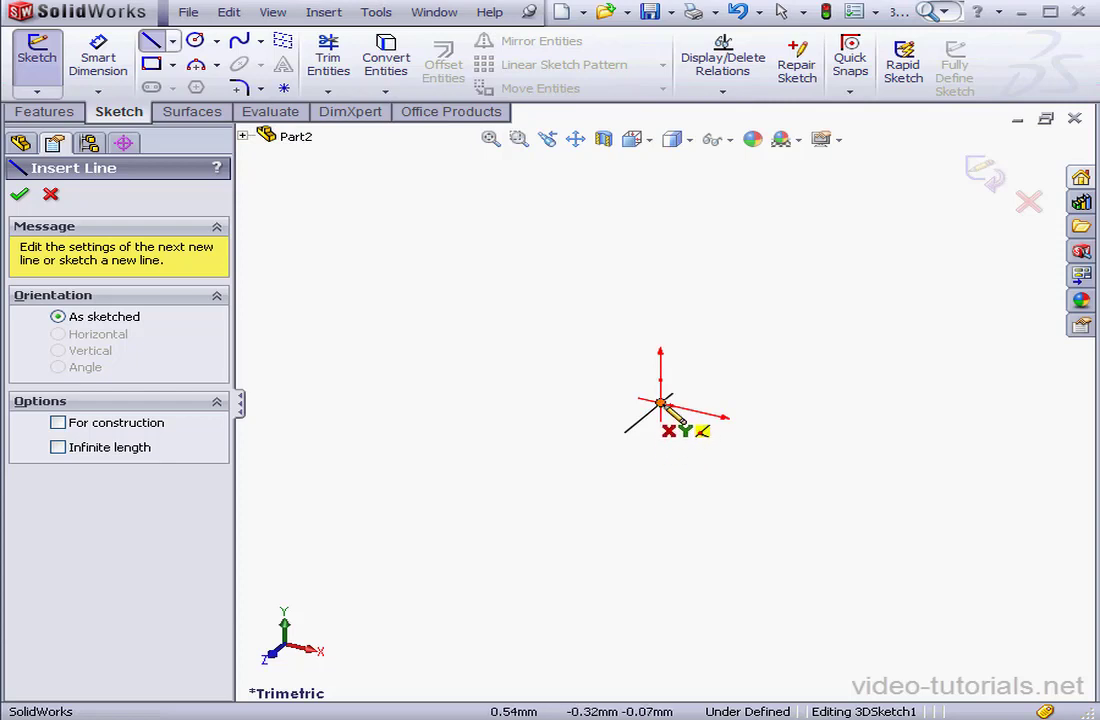
pyautogui.click(661, 405)
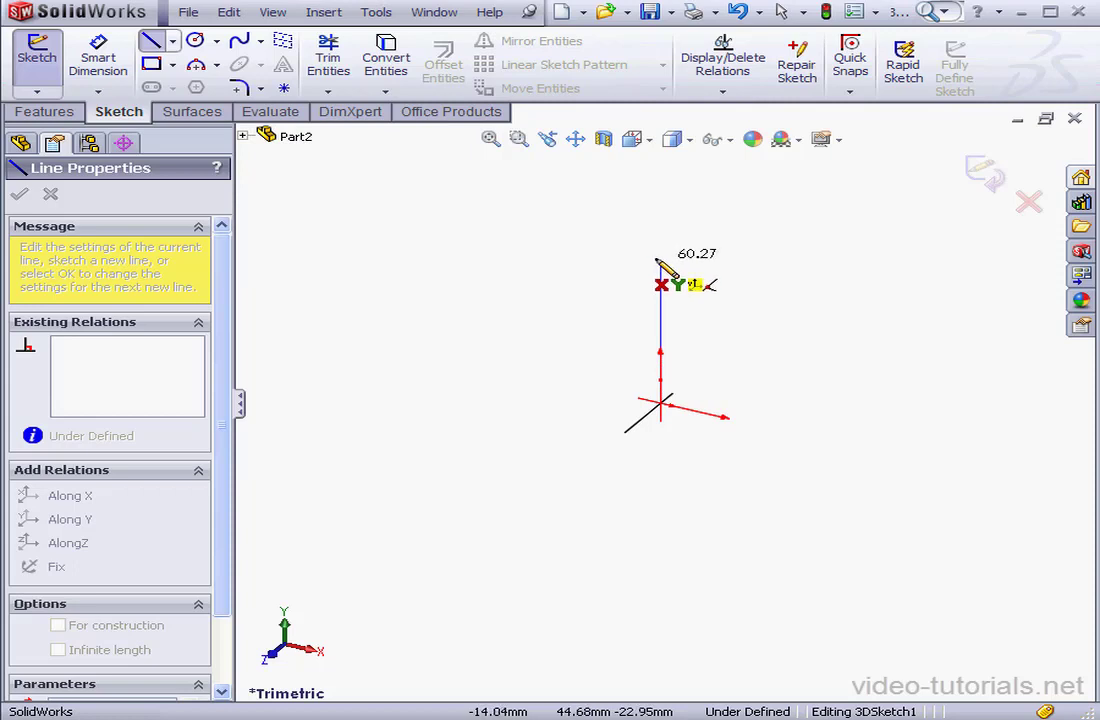
pyautogui.click(658, 262)
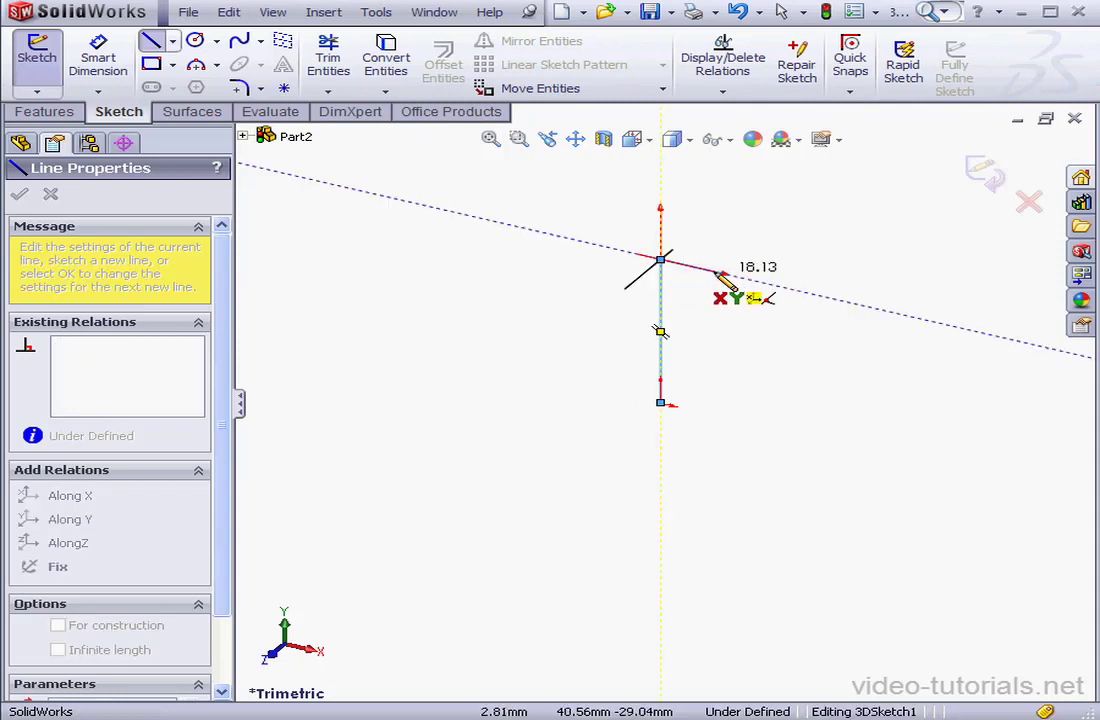
pyautogui.click(835, 298)
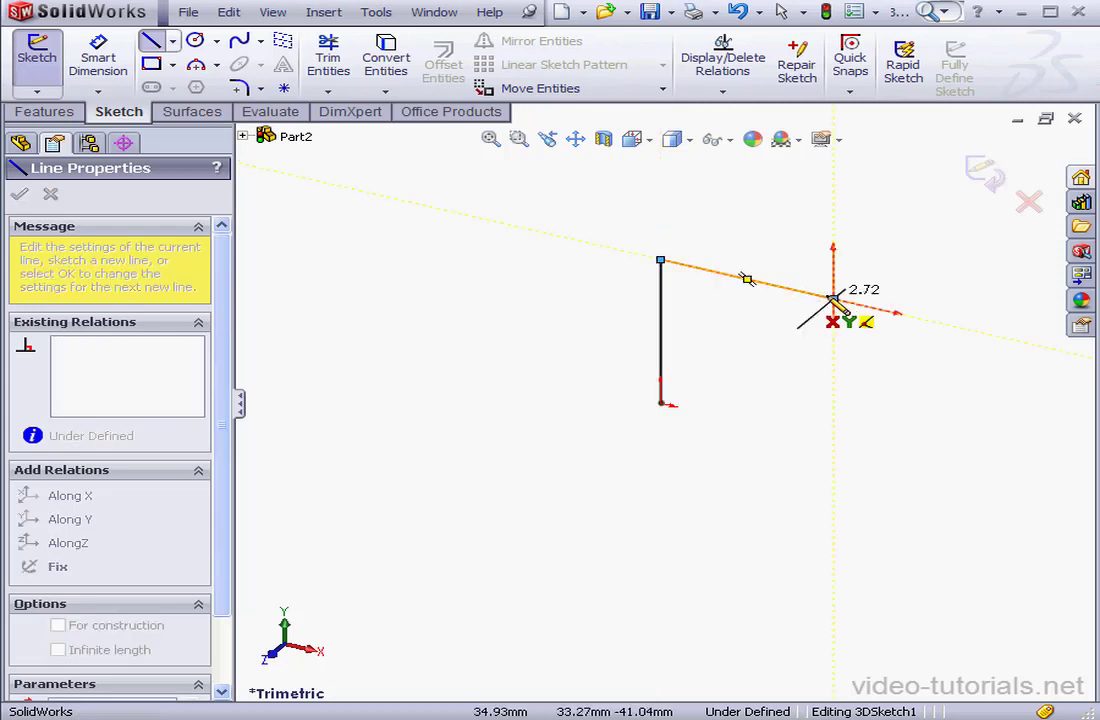
# Step: Continue the chain on the YZ plane with a line about 57 mm along Z and a slightly slanted downward line about 60 mm long
pyautogui.press('Tab')
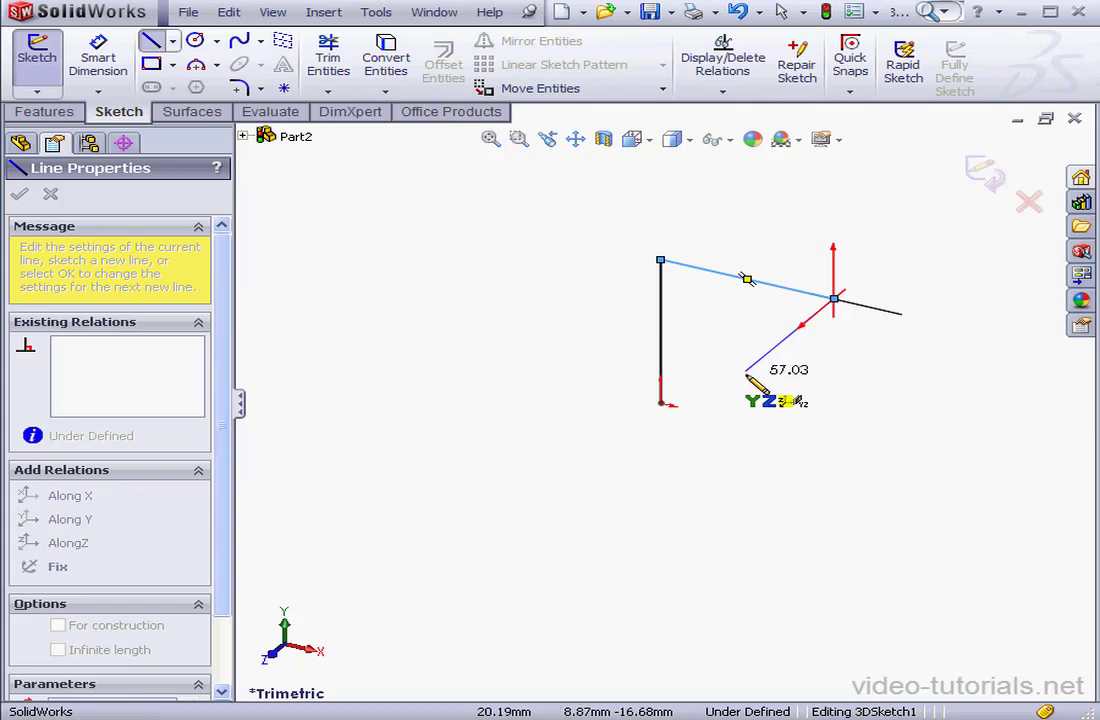
pyautogui.click(746, 373)
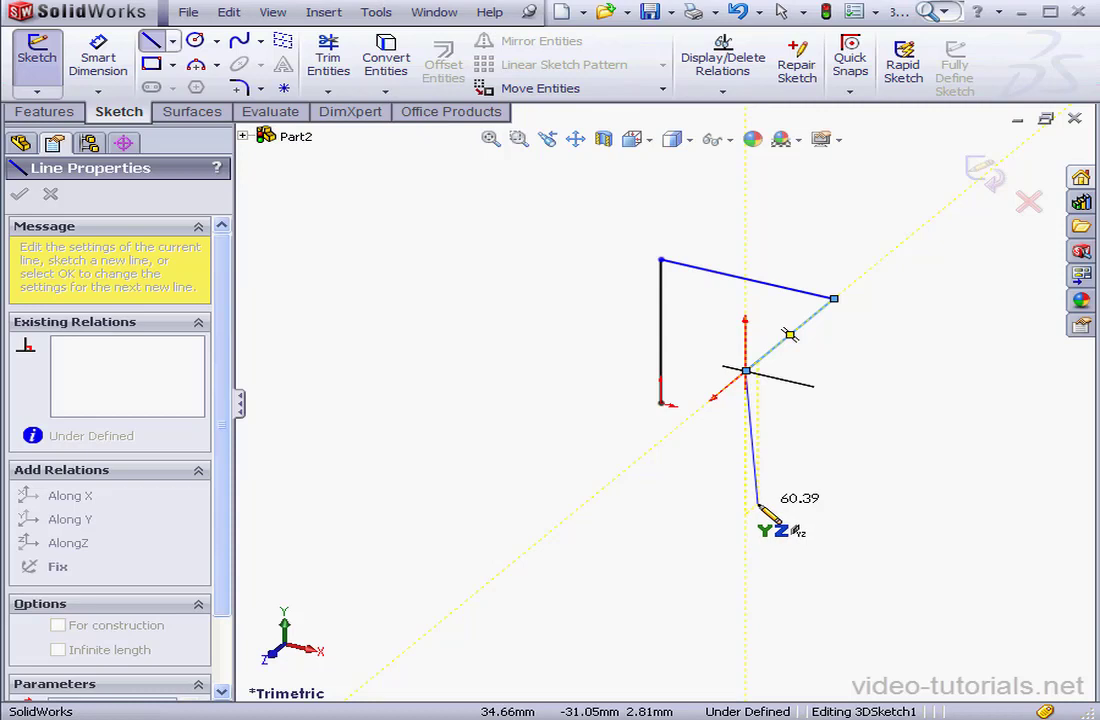
pyautogui.click(758, 504)
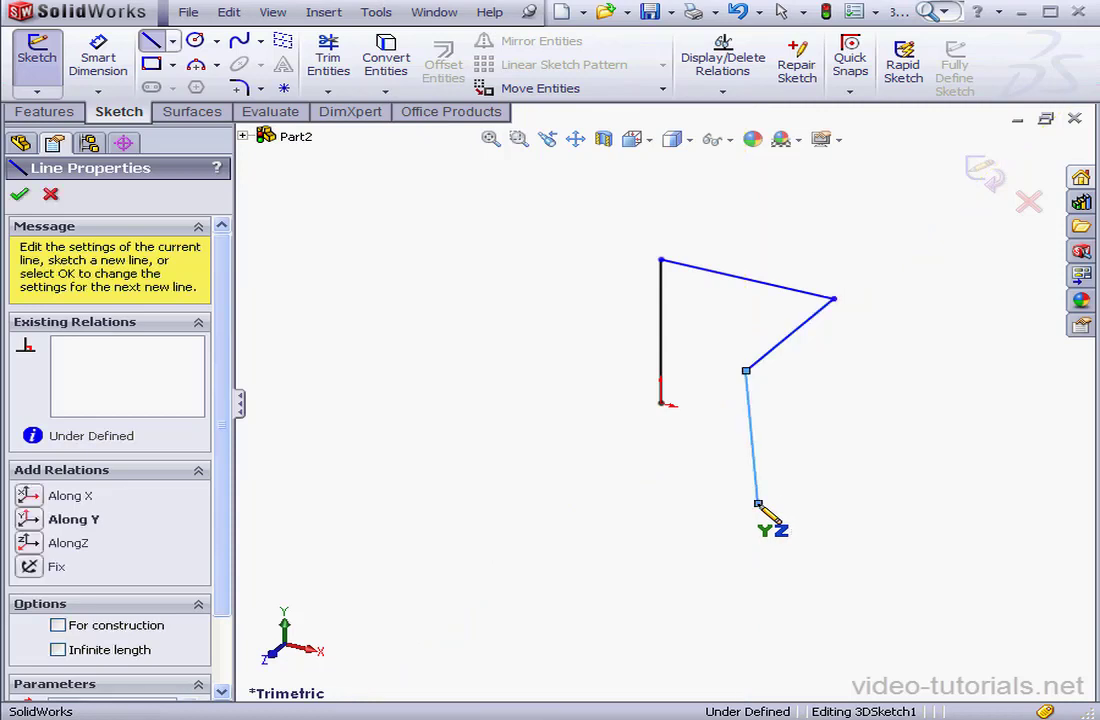
pyautogui.rightClick(843, 470)
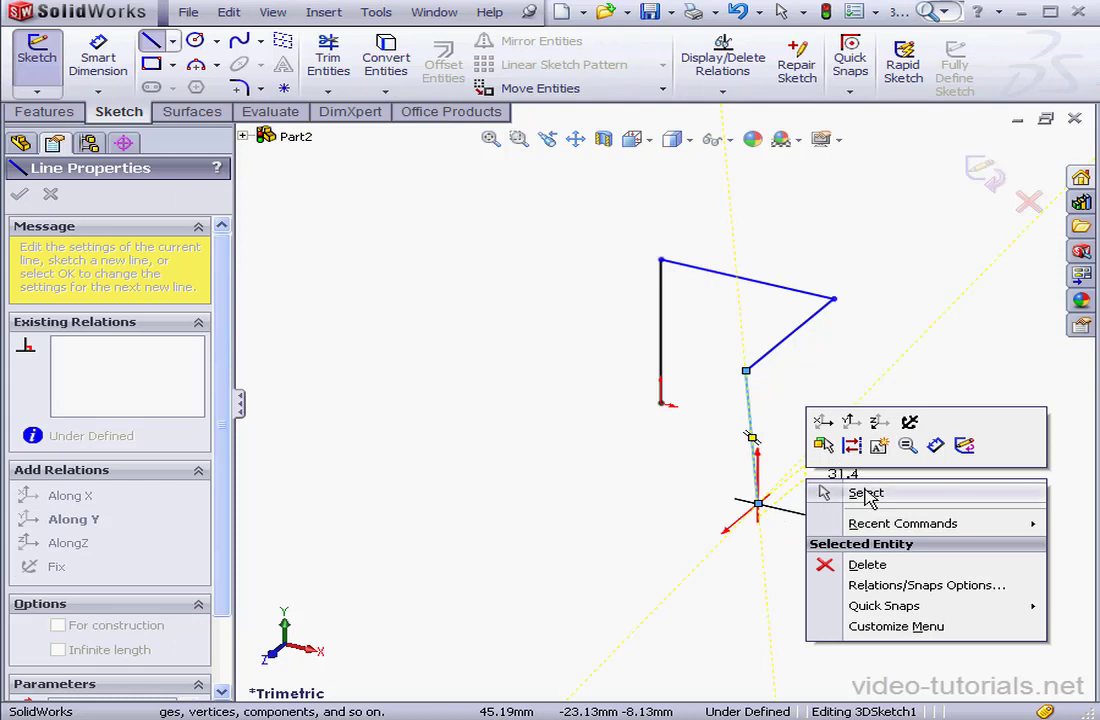
pyautogui.click(864, 493)
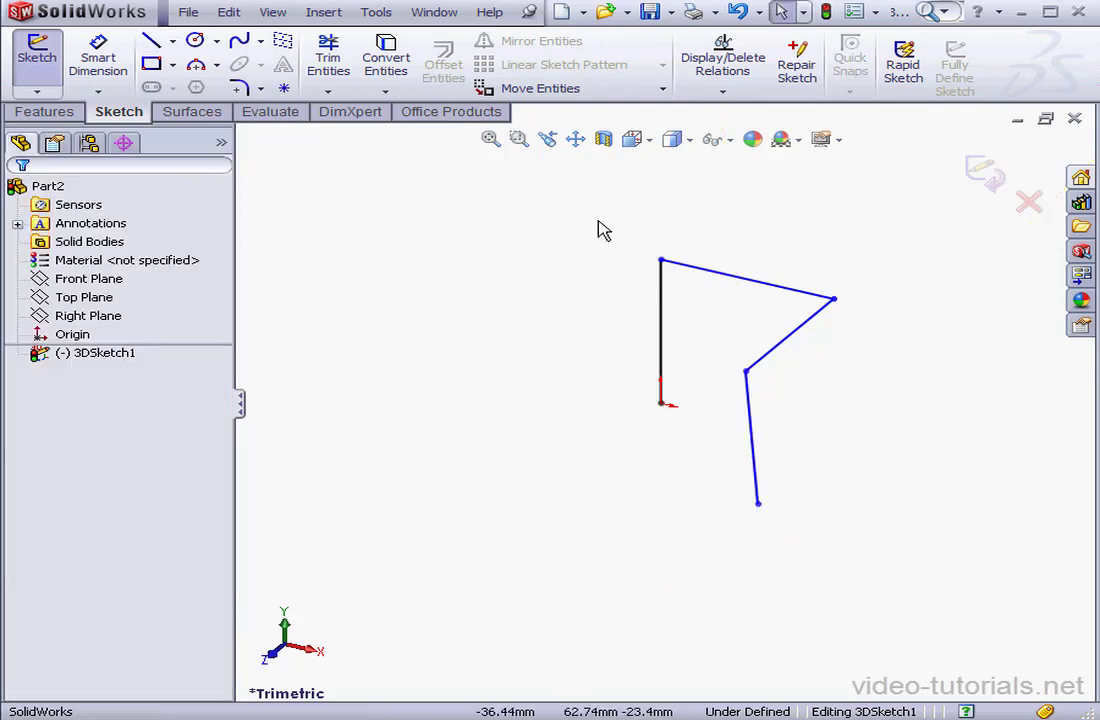
# Step: Make all four lines equal in length and constrain the slanted last line along Y
pyautogui.moveTo(562, 211); pyautogui.dragTo(872, 540)
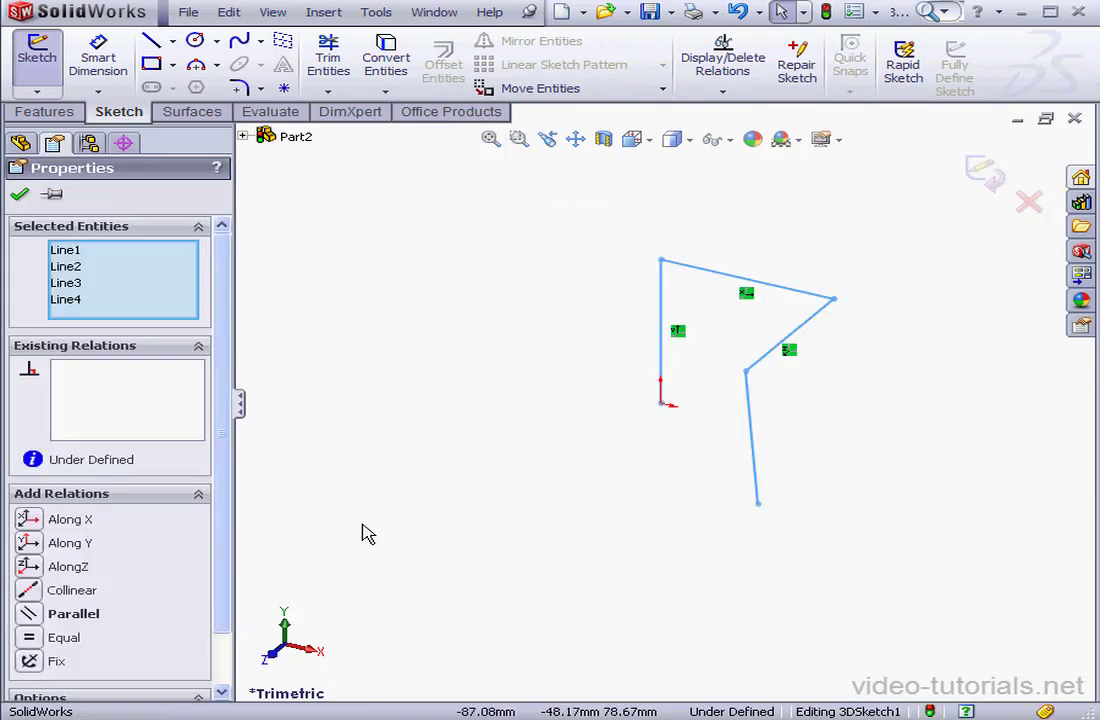
pyautogui.click(33, 642)
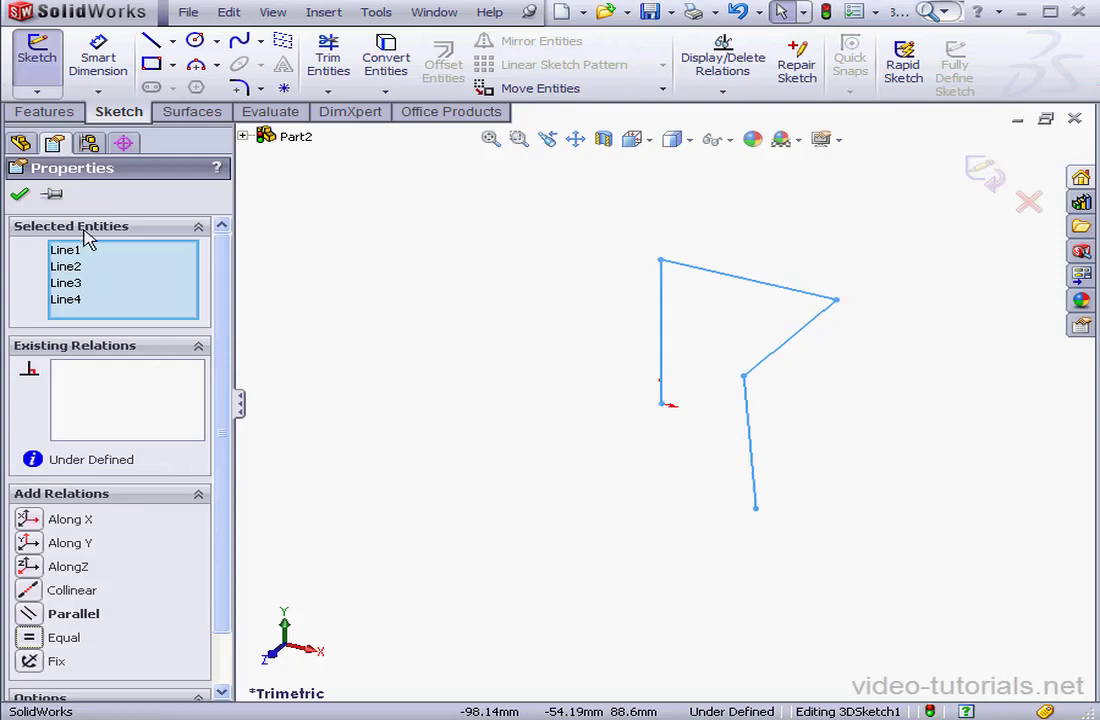
pyautogui.click(19, 194)
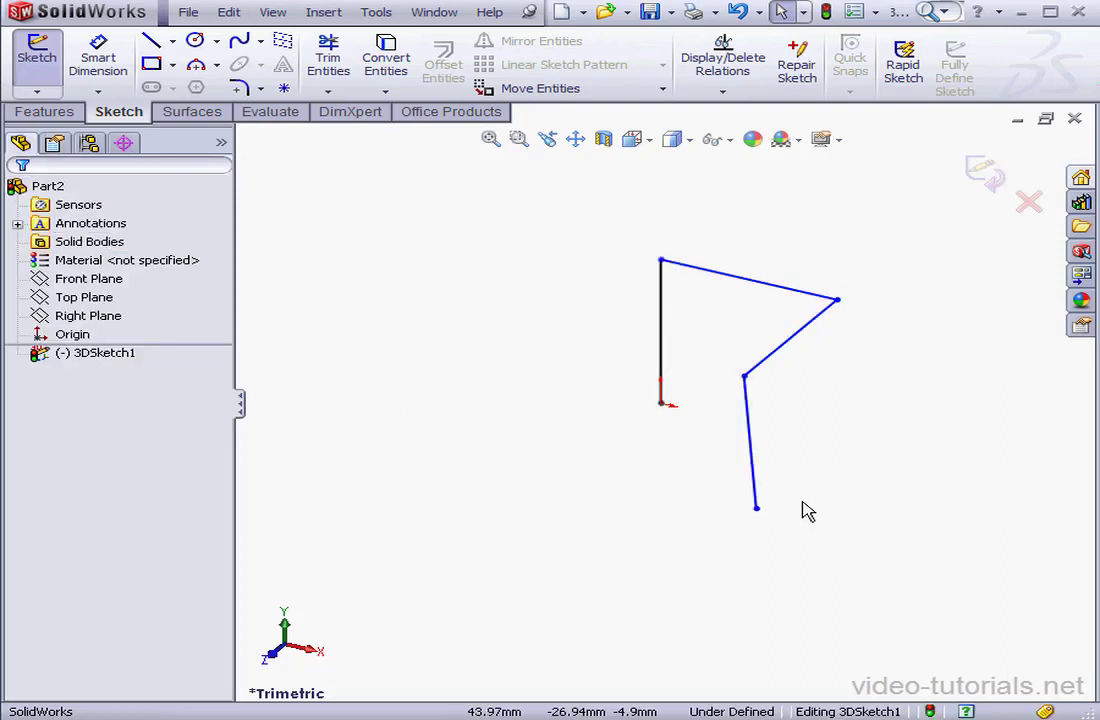
pyautogui.click(745, 468)
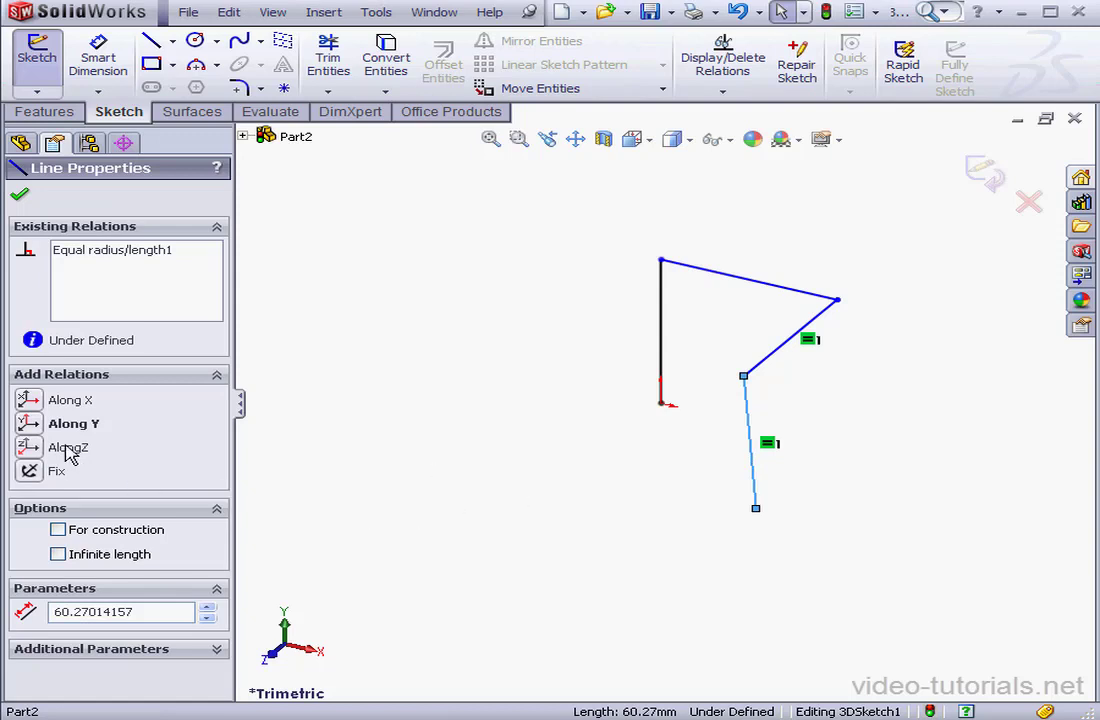
pyautogui.click(29, 423)
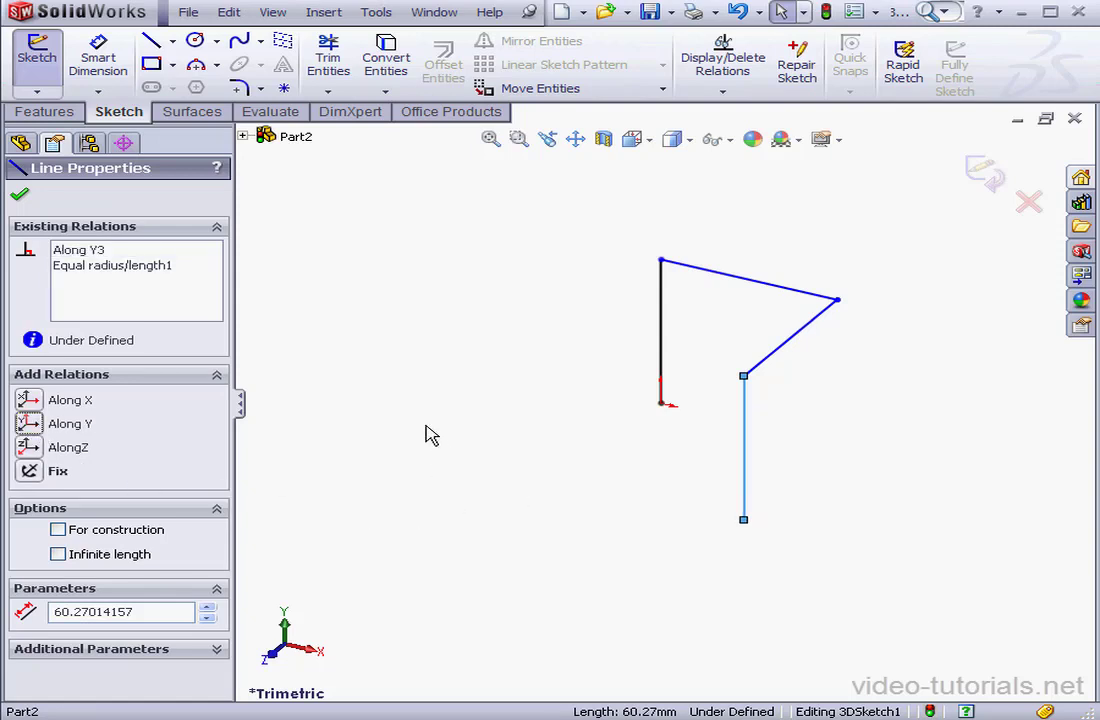
# Step: Dimension the vertical line at the origin to 60 mm and exit the 3D sketch
pyautogui.click(100, 62)
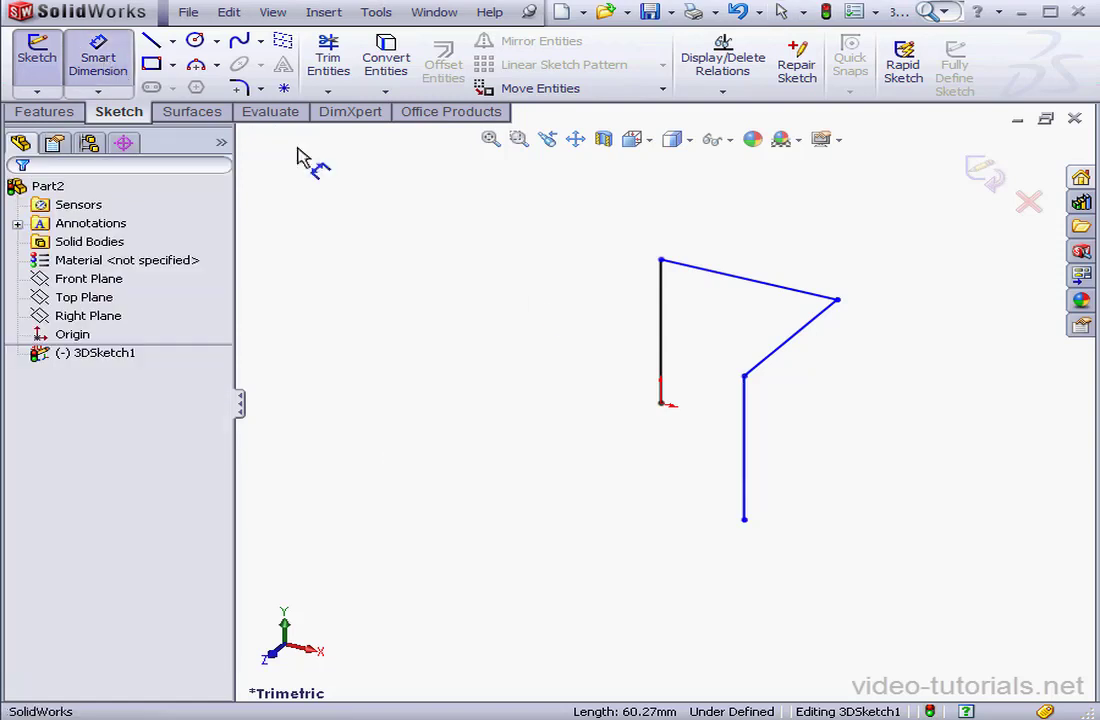
pyautogui.click(660, 362)
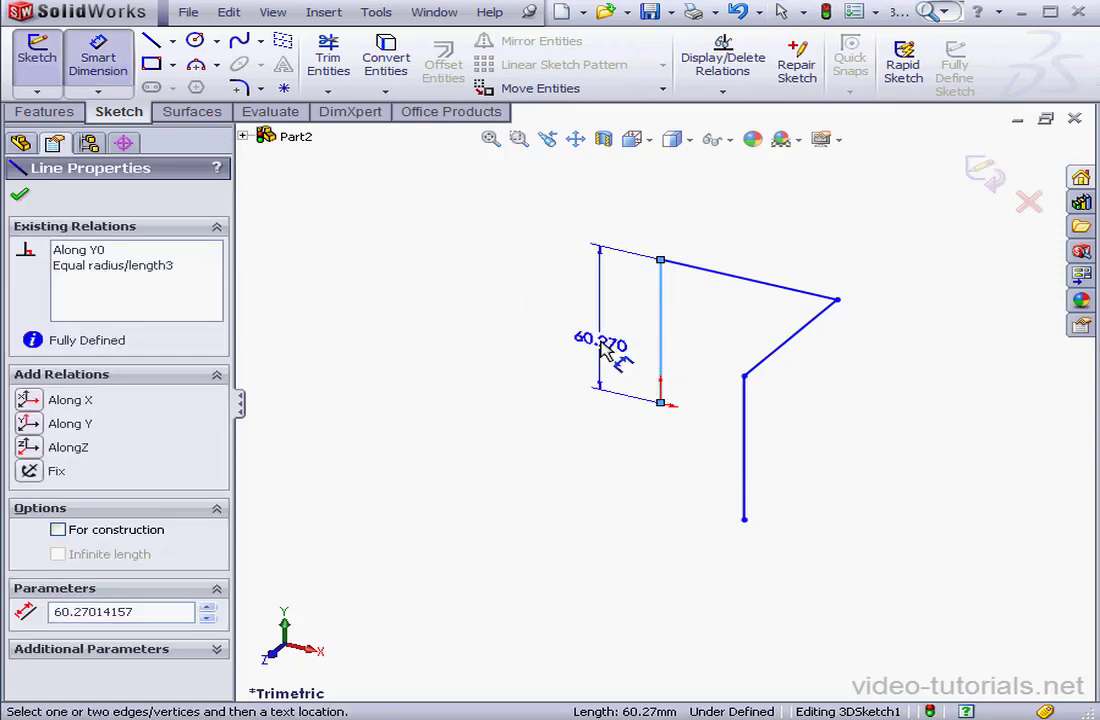
pyautogui.click(620, 340)
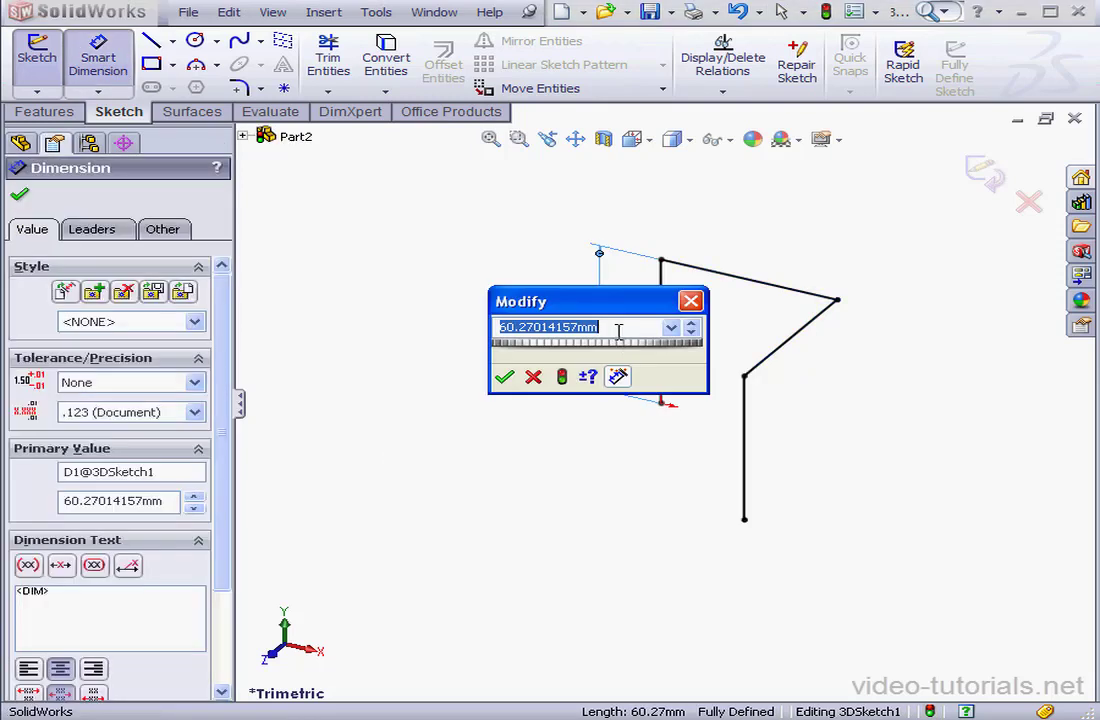
pyautogui.write('60')
pyautogui.click(504, 377)
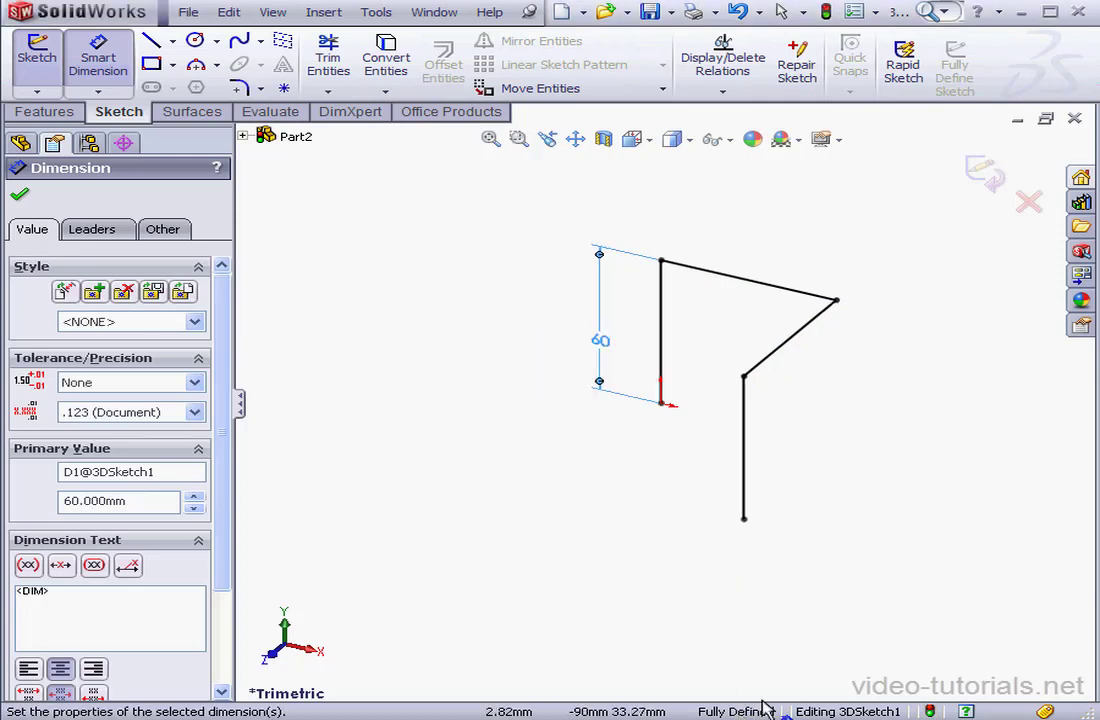
pyautogui.click(987, 175)
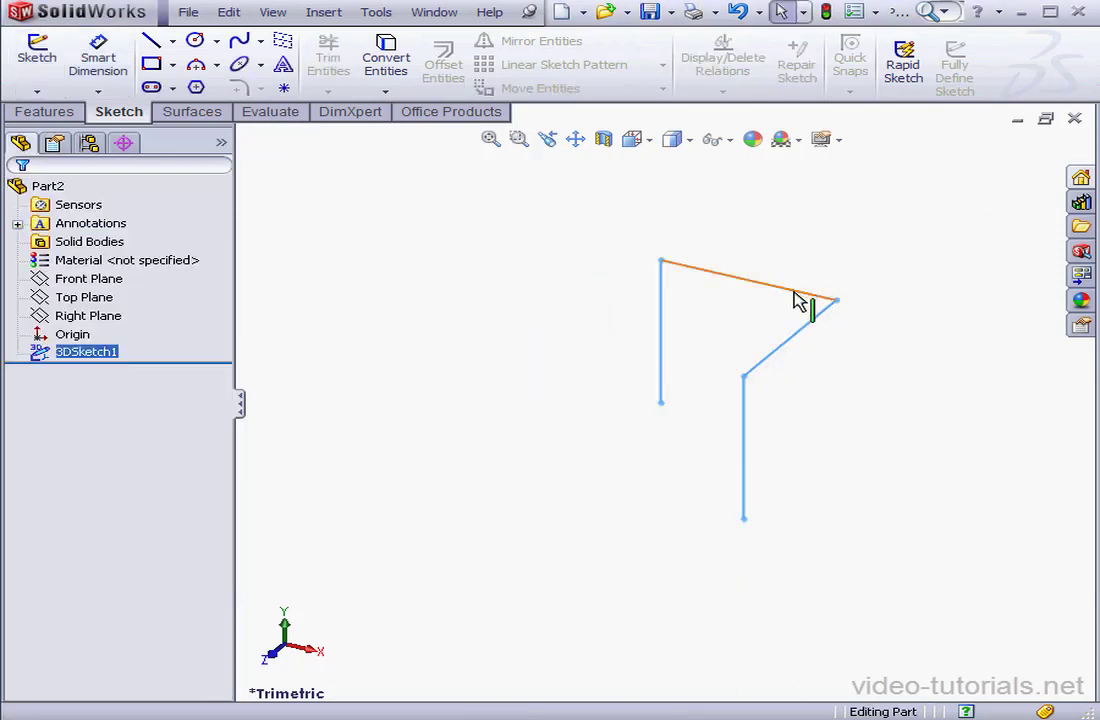
# Step: Start a sketch on the Top Plane and draw a circle of about 11 mm radius centred on the origin
pyautogui.rightClick(88, 297)
pyautogui.click(104, 268)
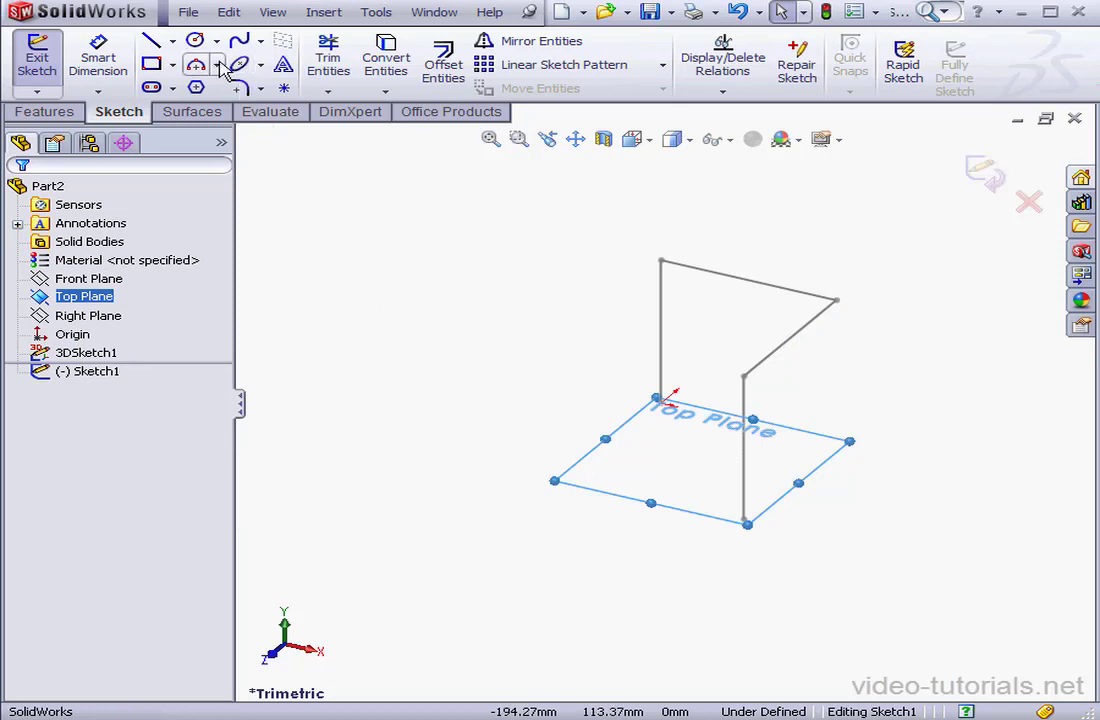
pyautogui.click(195, 40)
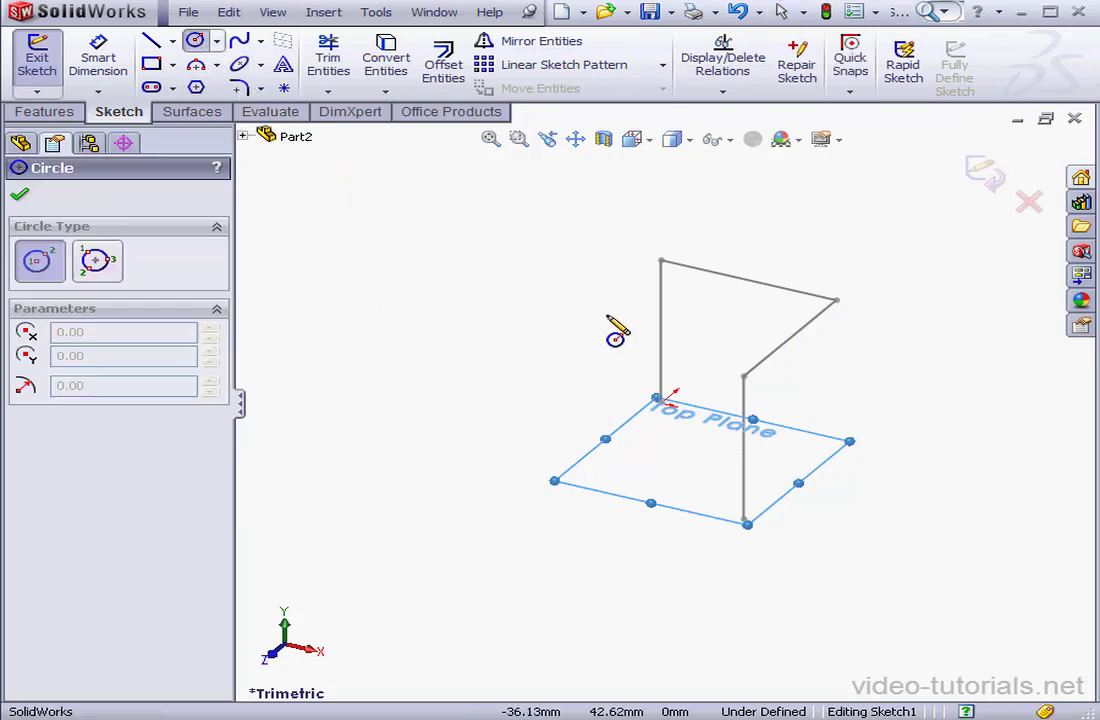
pyautogui.click(661, 403)
pyautogui.click(688, 424)
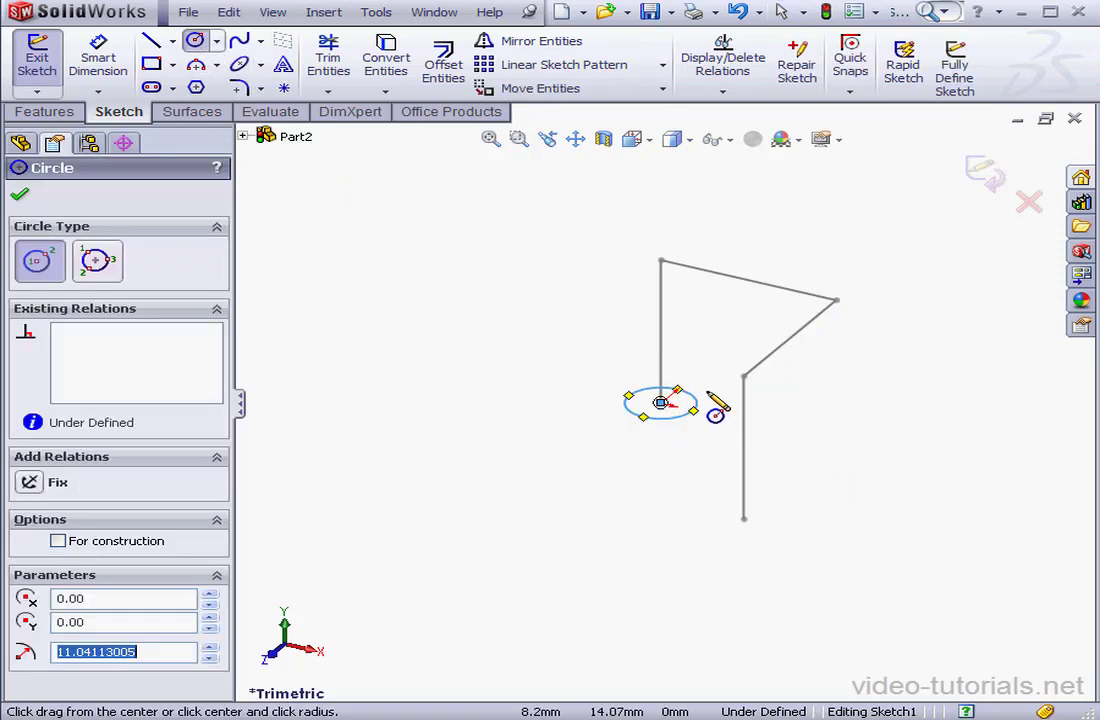
# Step: Dimension the circle's diameter to 10 mm and exit the sketch
pyautogui.click(98, 50)
pyautogui.click(680, 416)
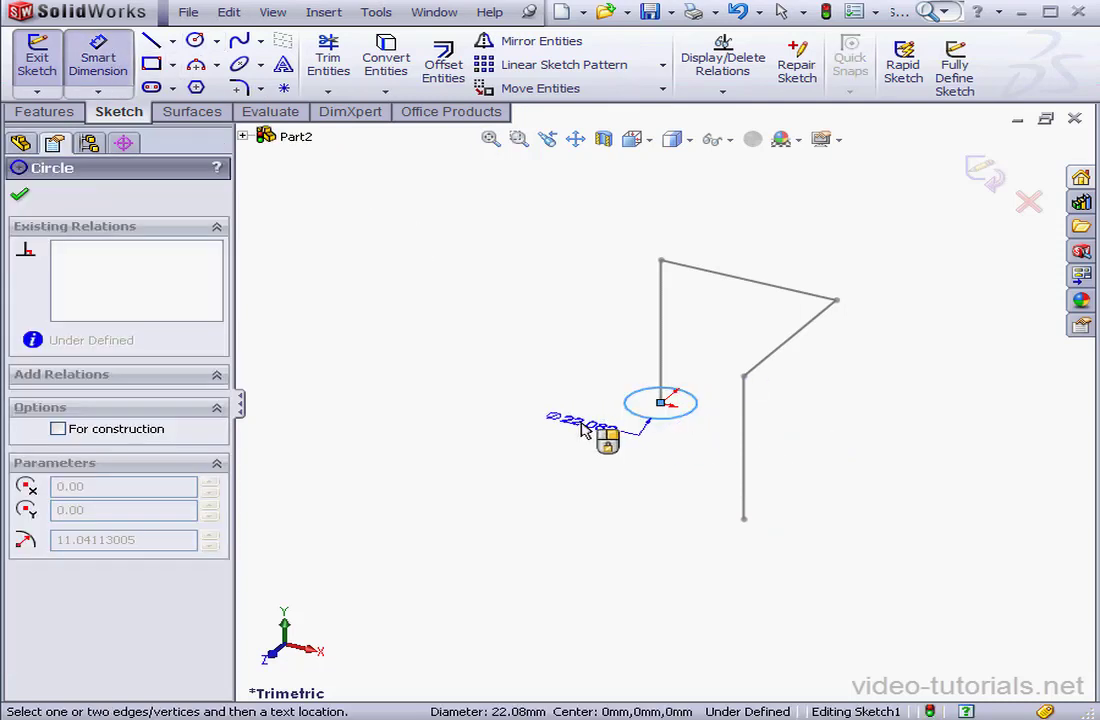
pyautogui.click(612, 455)
pyautogui.write('1')
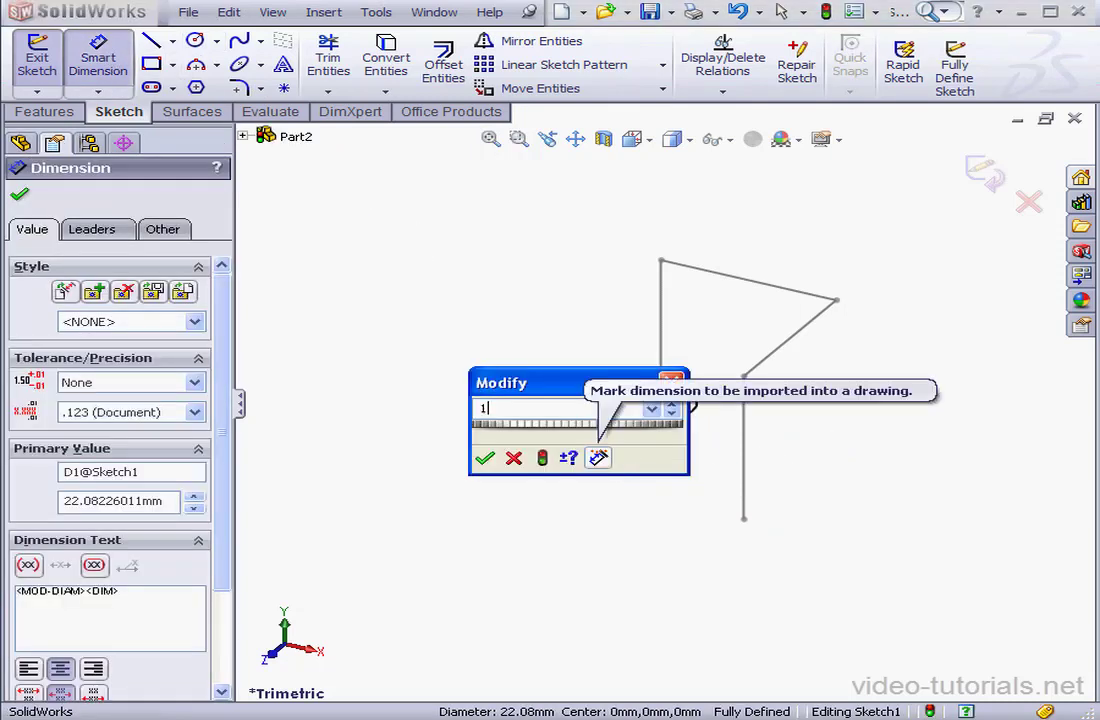
pyautogui.write('0')
pyautogui.click(485, 458)
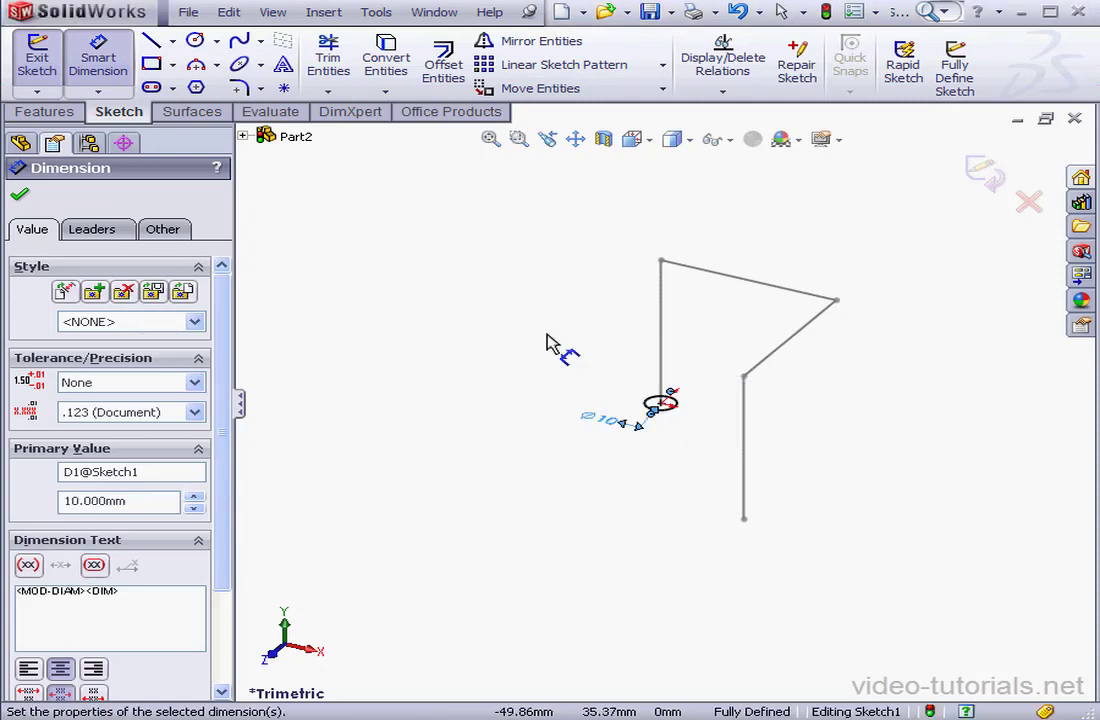
pyautogui.click(988, 170)
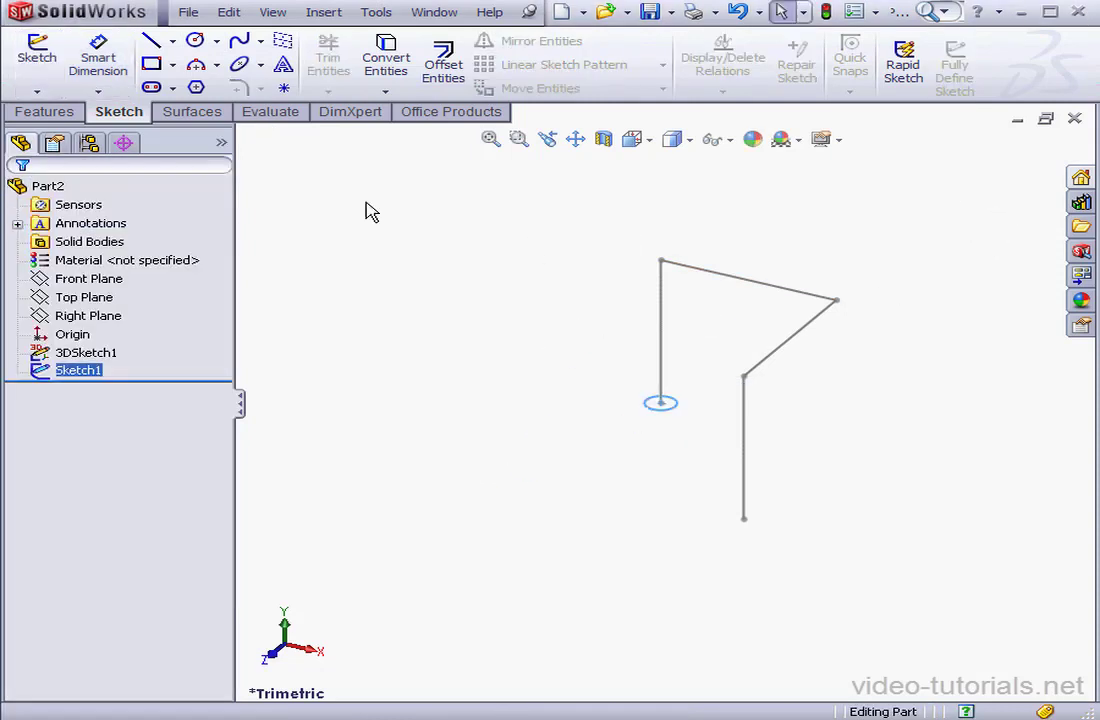
# Step: Create a swept surface using the circle sketch as profile and the 3D sketch as path
pyautogui.click(208, 114)
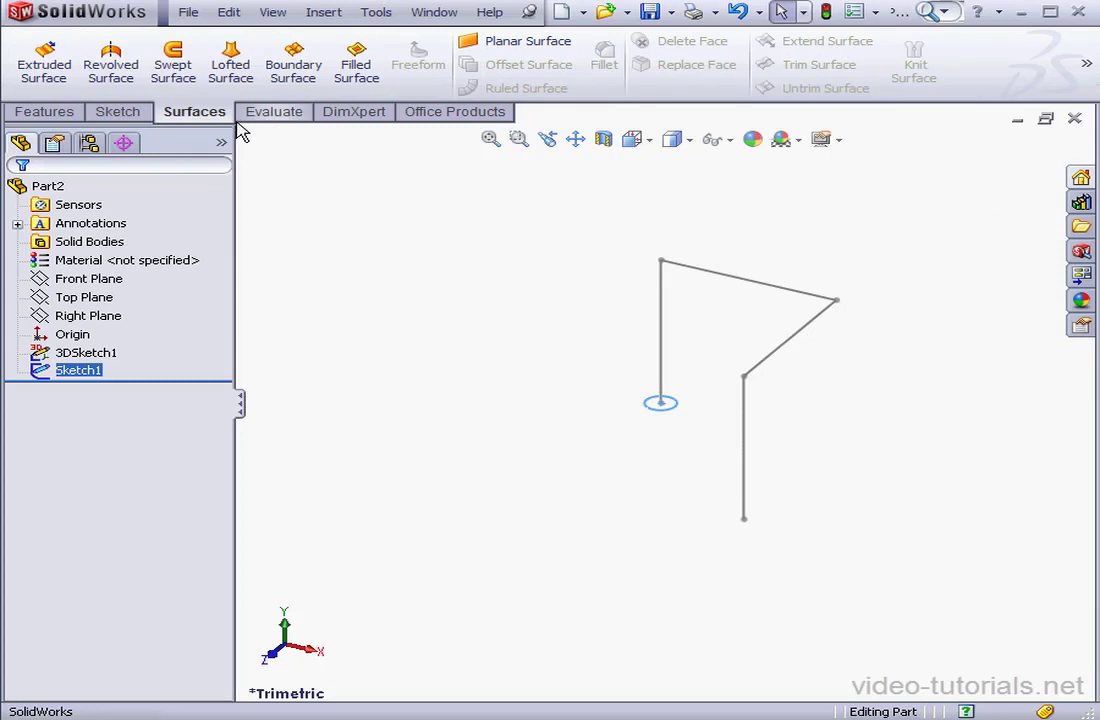
pyautogui.click(173, 55)
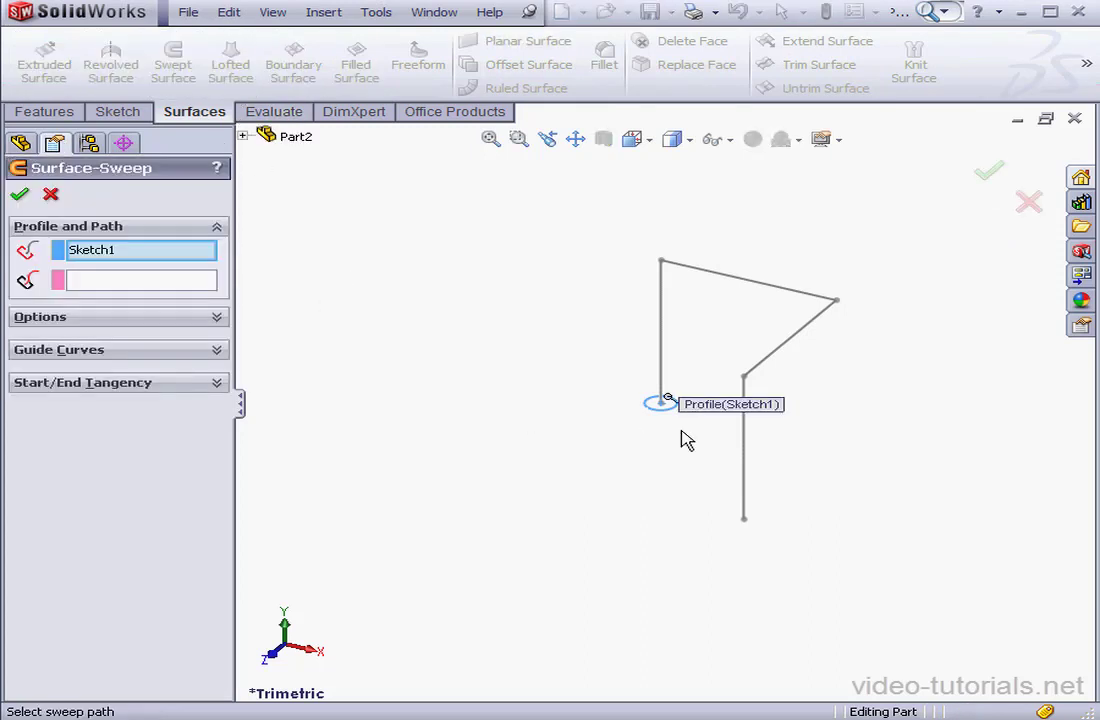
pyautogui.click(189, 281)
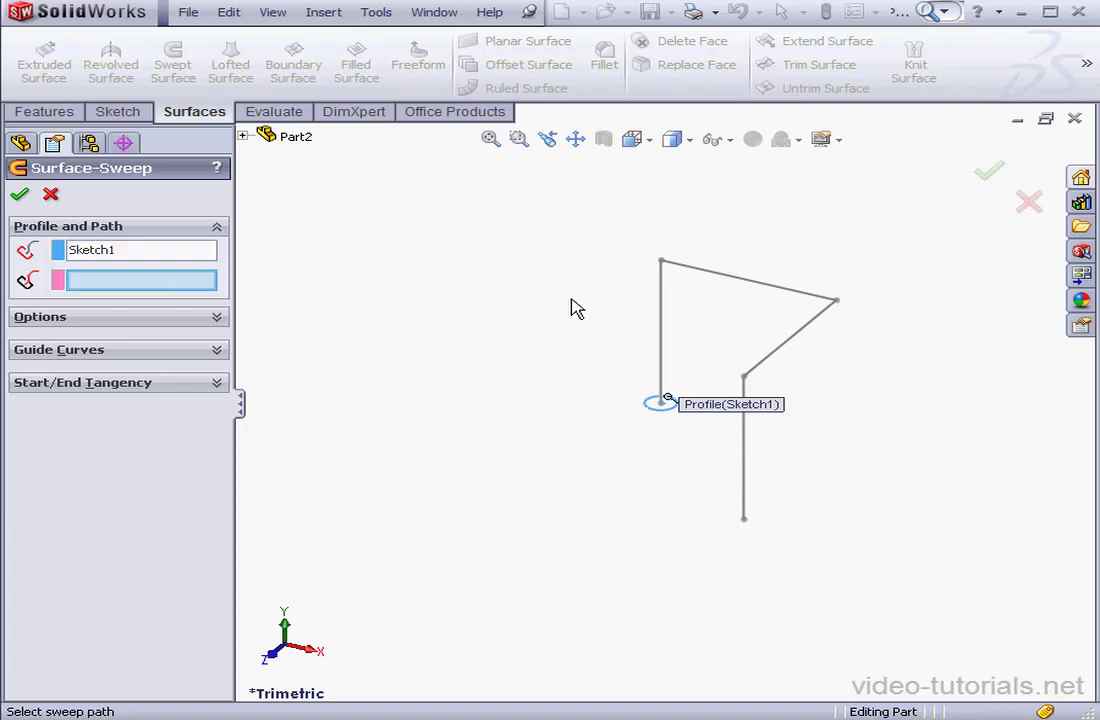
pyautogui.click(661, 331)
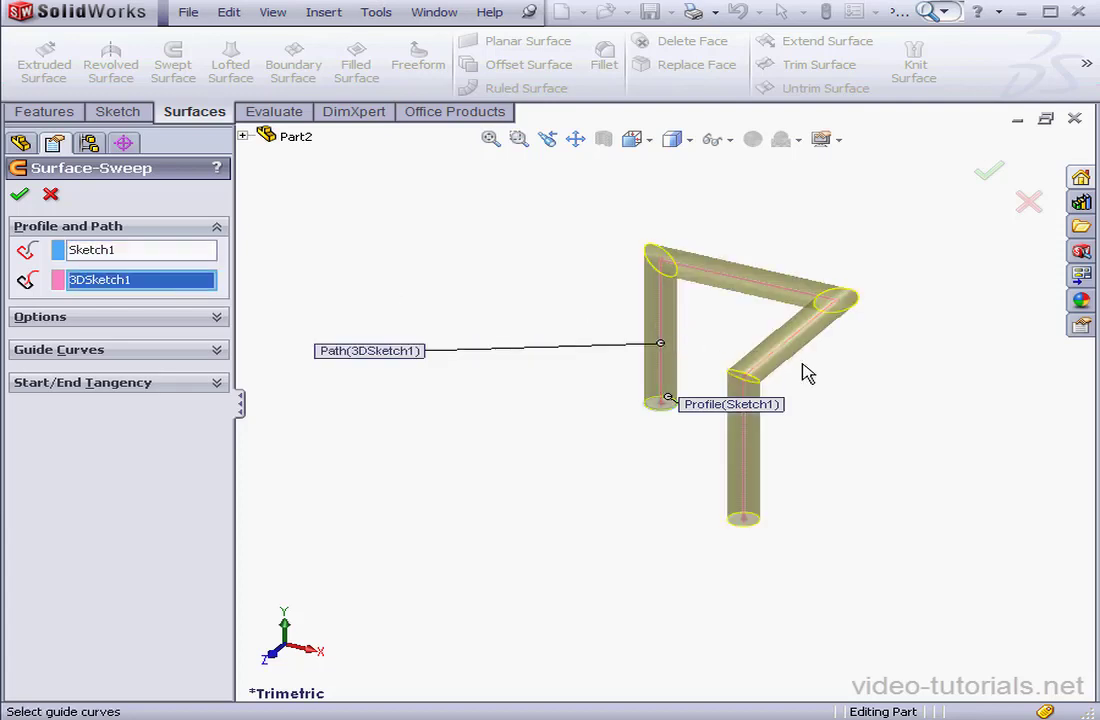
pyautogui.click(989, 173)
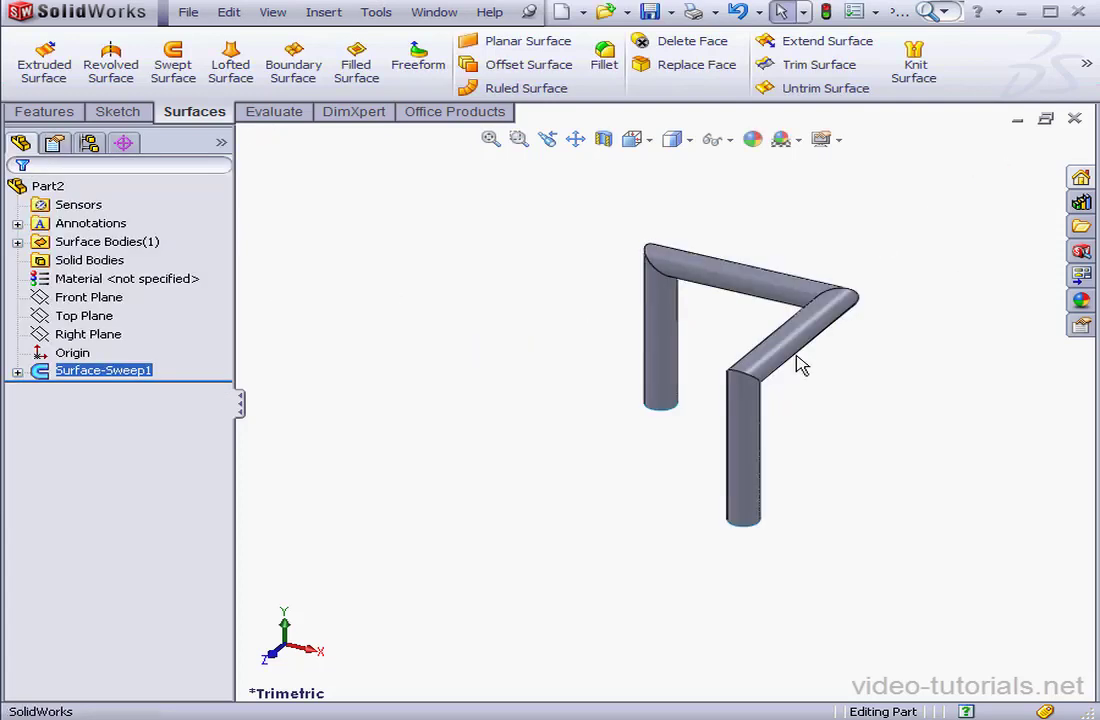
pyautogui.moveTo(800, 365); pyautogui.dragTo(716, 310, button='middle')
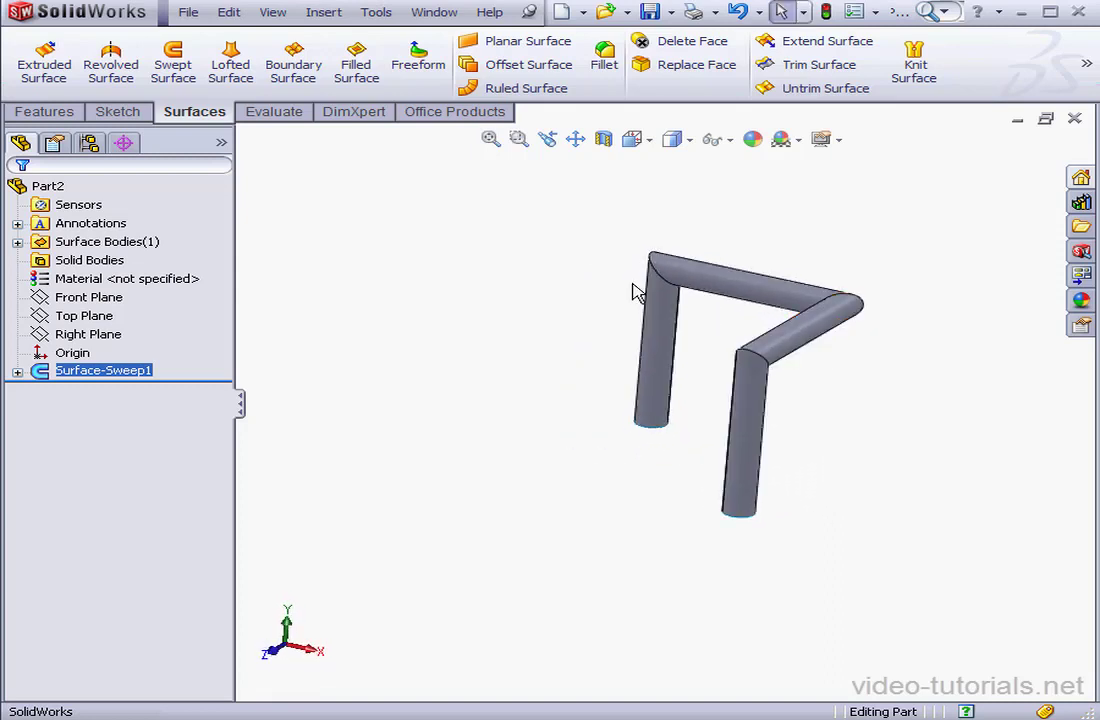
# Step: Edit the sweep's 3D path sketch and add a 10 mm sketch fillet at the corner above the origin, accepting geometry movement
pyautogui.click(17, 371)
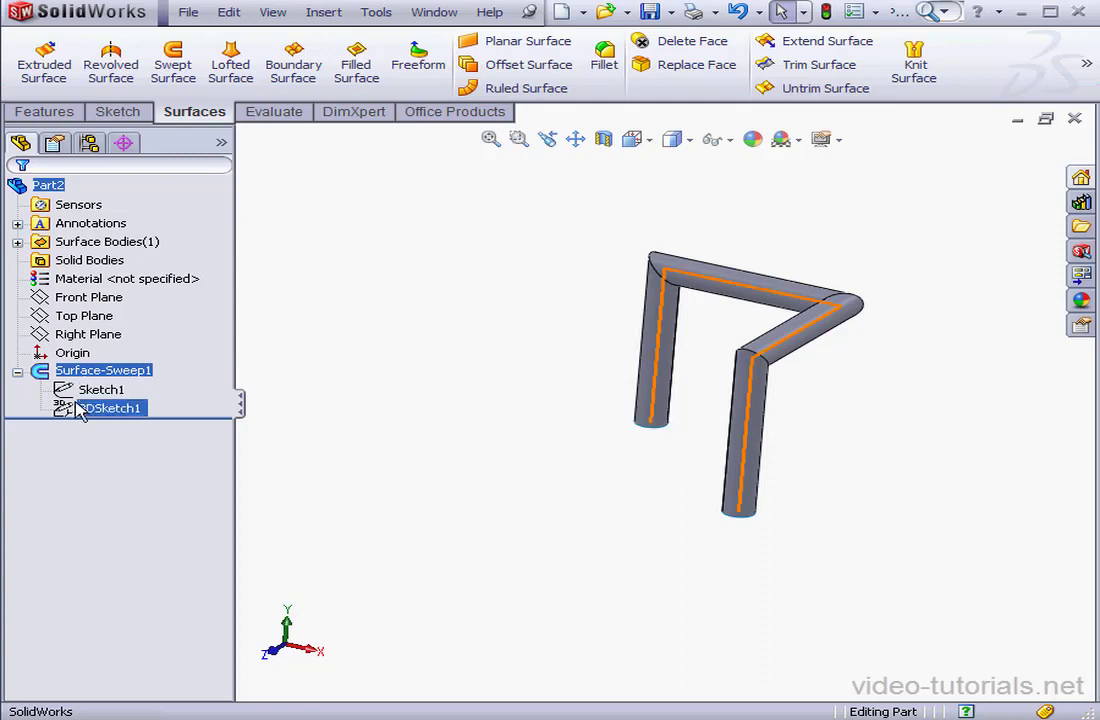
pyautogui.rightClick(80, 410)
pyautogui.click(91, 350)
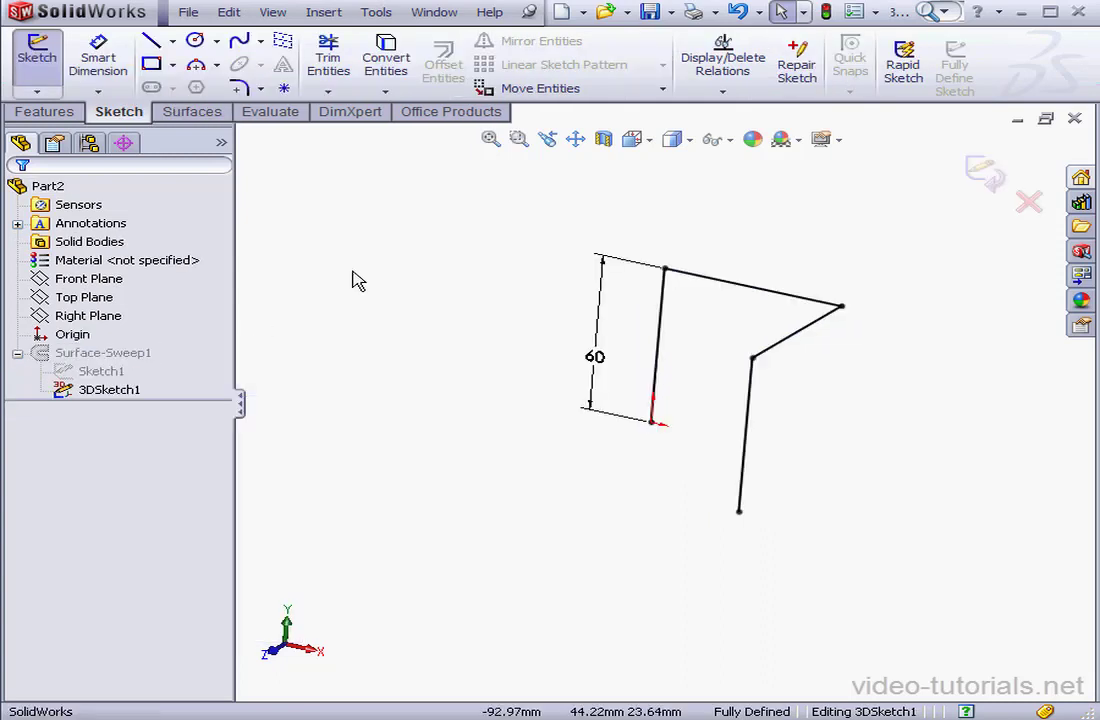
pyautogui.click(238, 88)
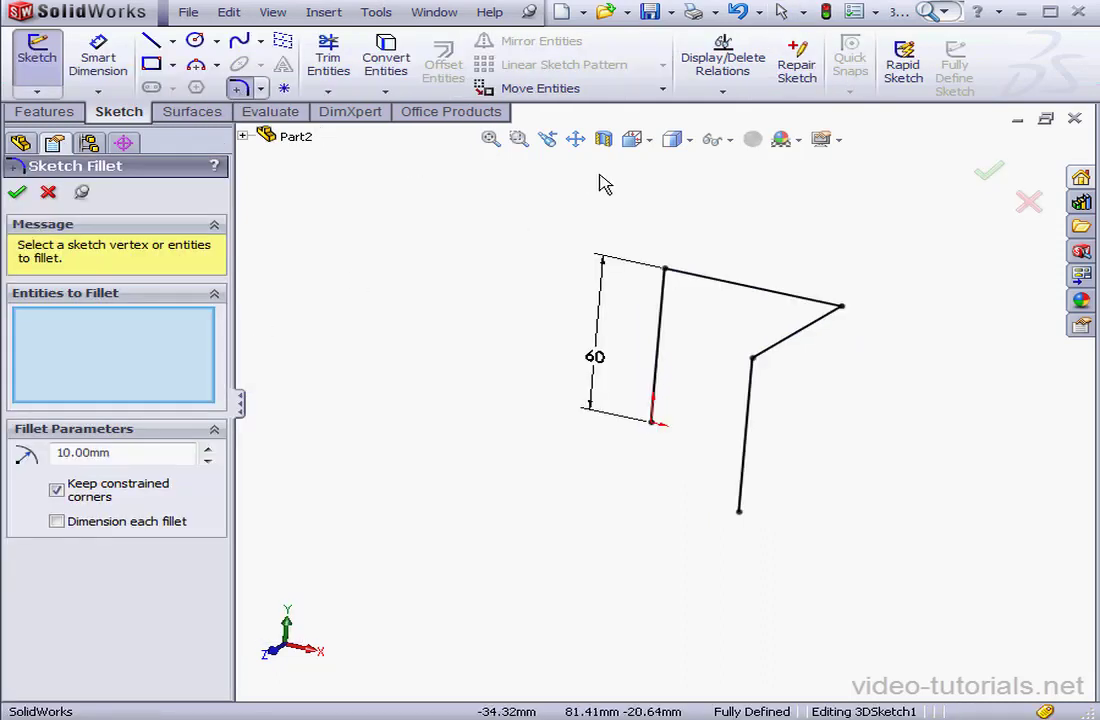
pyautogui.click(668, 270)
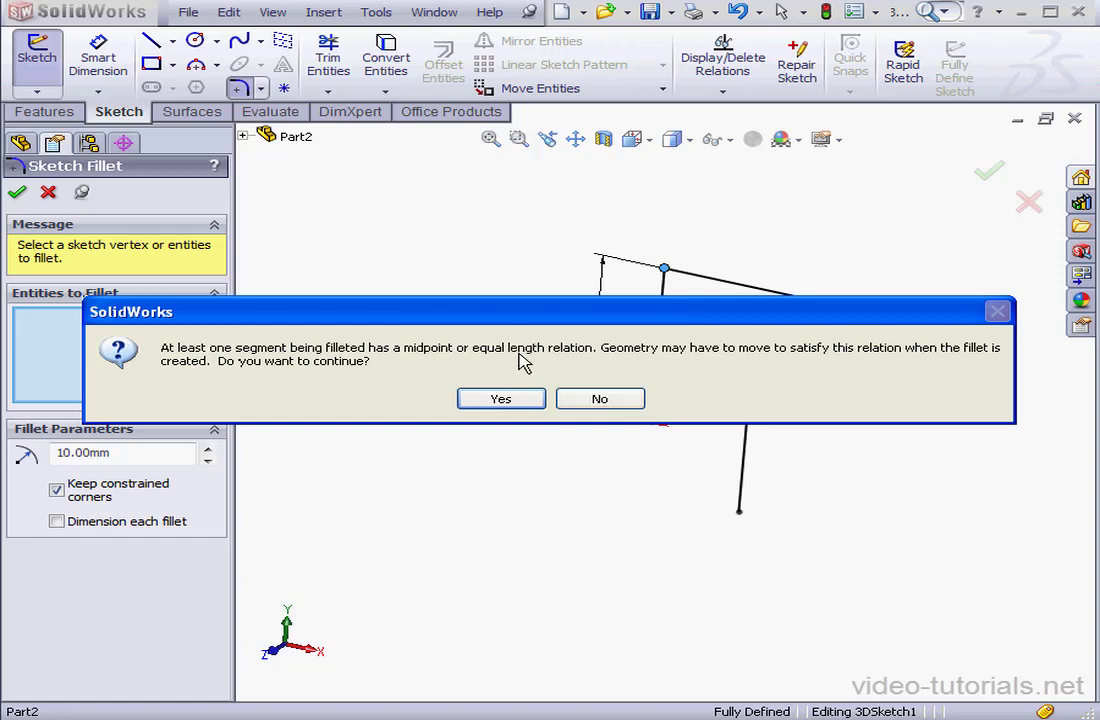
pyautogui.click(514, 400)
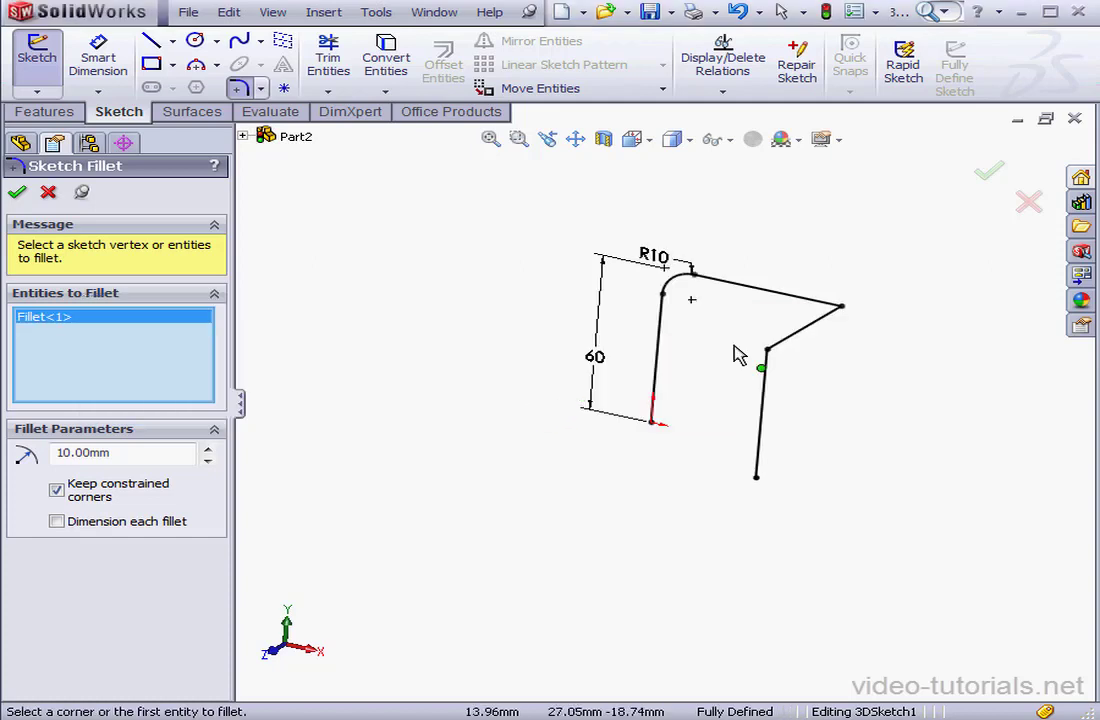
# Step: Add 10 mm sketch fillets to the path's two remaining corners, accepting geometry movement, and finish the Sketch Fillet command
pyautogui.click(835, 306)
pyautogui.click(825, 320)
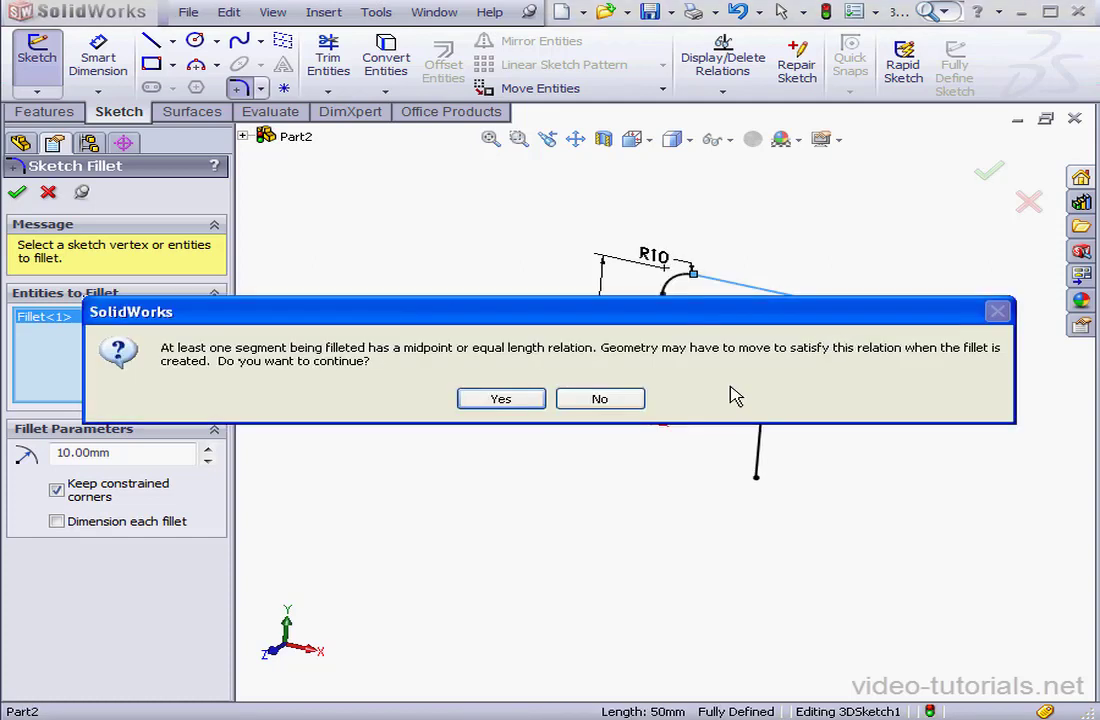
pyautogui.click(533, 404)
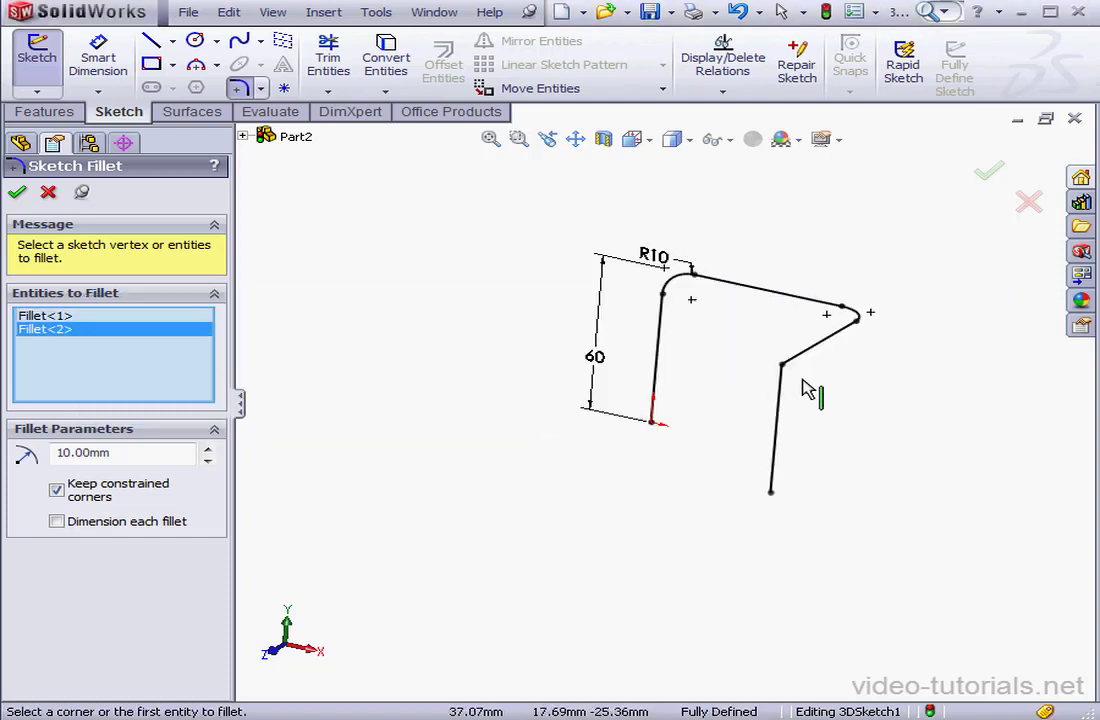
pyautogui.click(785, 367)
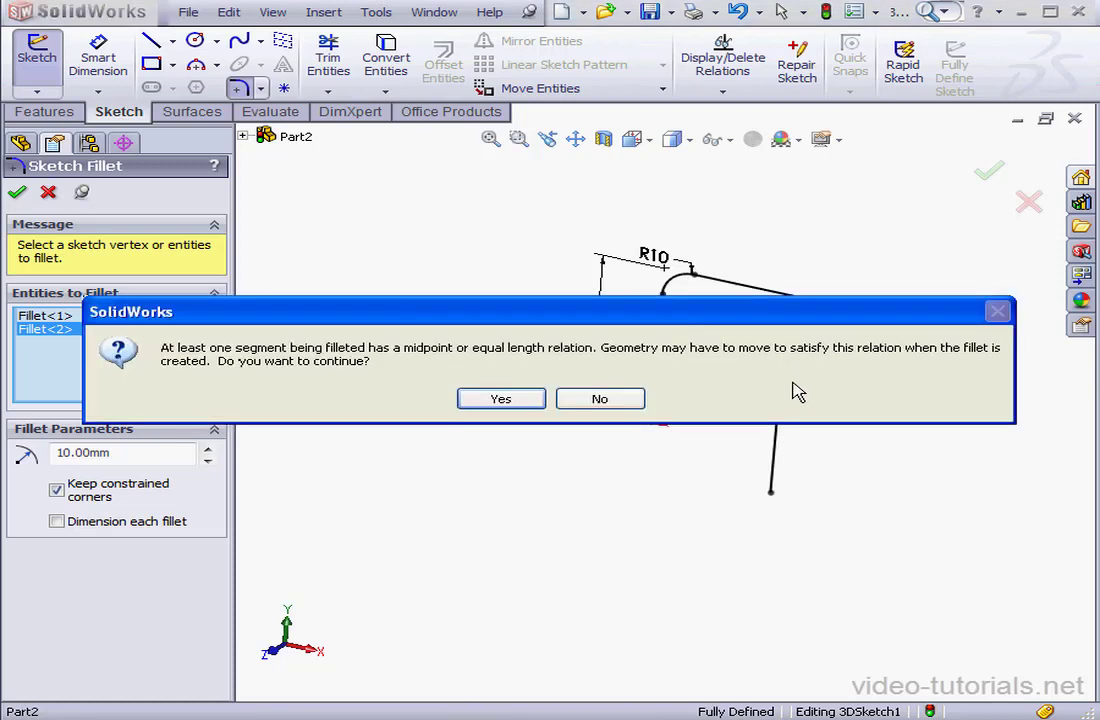
pyautogui.click(534, 404)
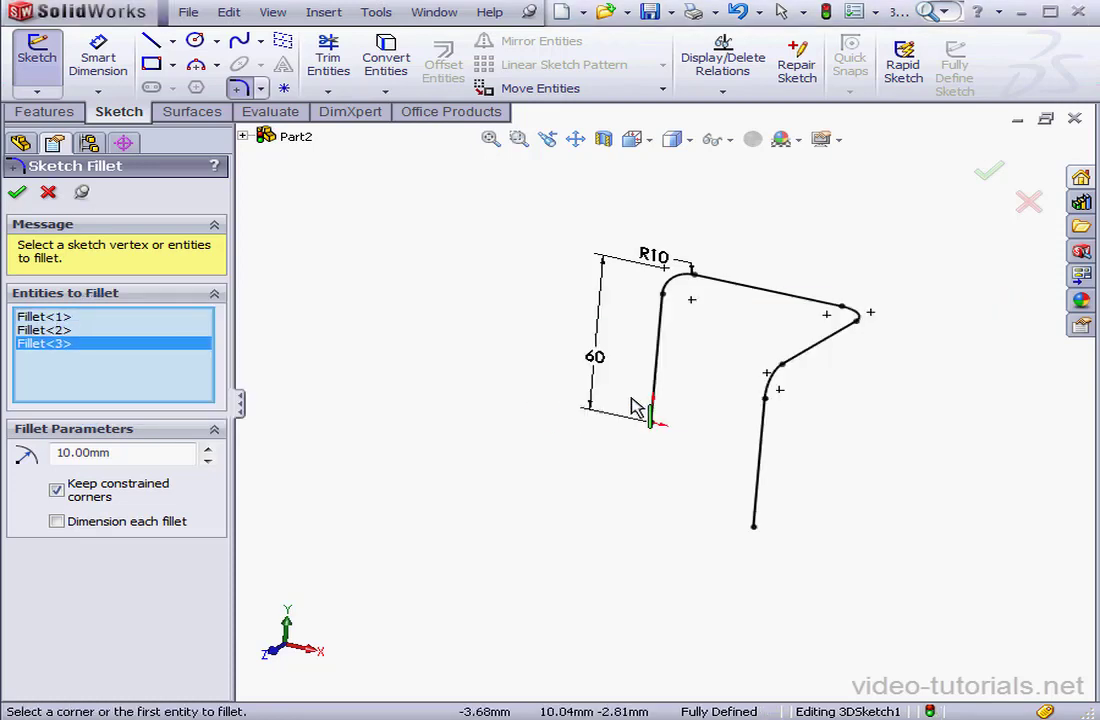
pyautogui.click(17, 192)
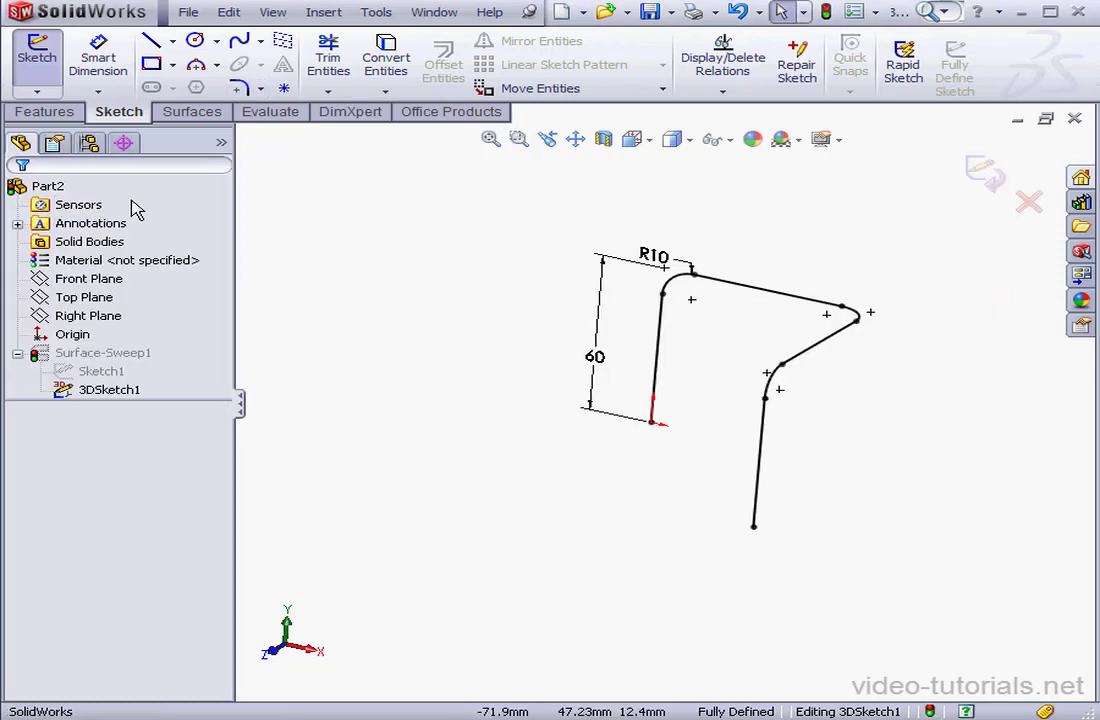
# Step: Set the path's fillet radius dimension to 15 mm and exit the 3D sketch to rebuild the sweep
pyautogui.doubleClick(655, 260)
pyautogui.write('15')
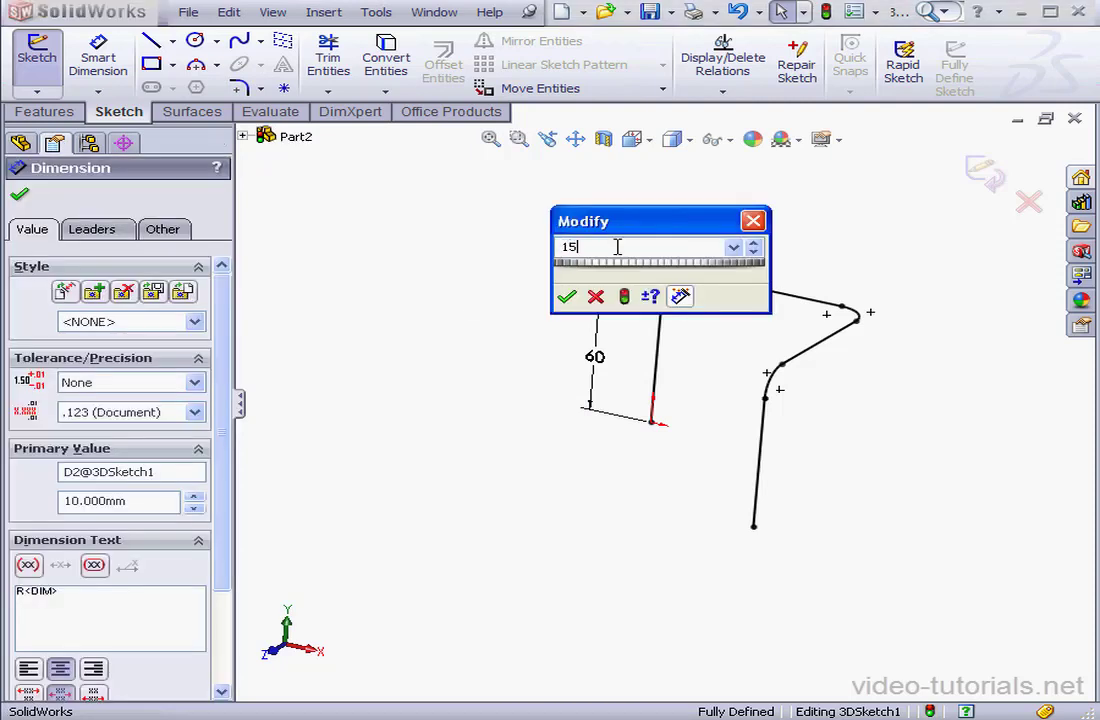
pyautogui.click(566, 296)
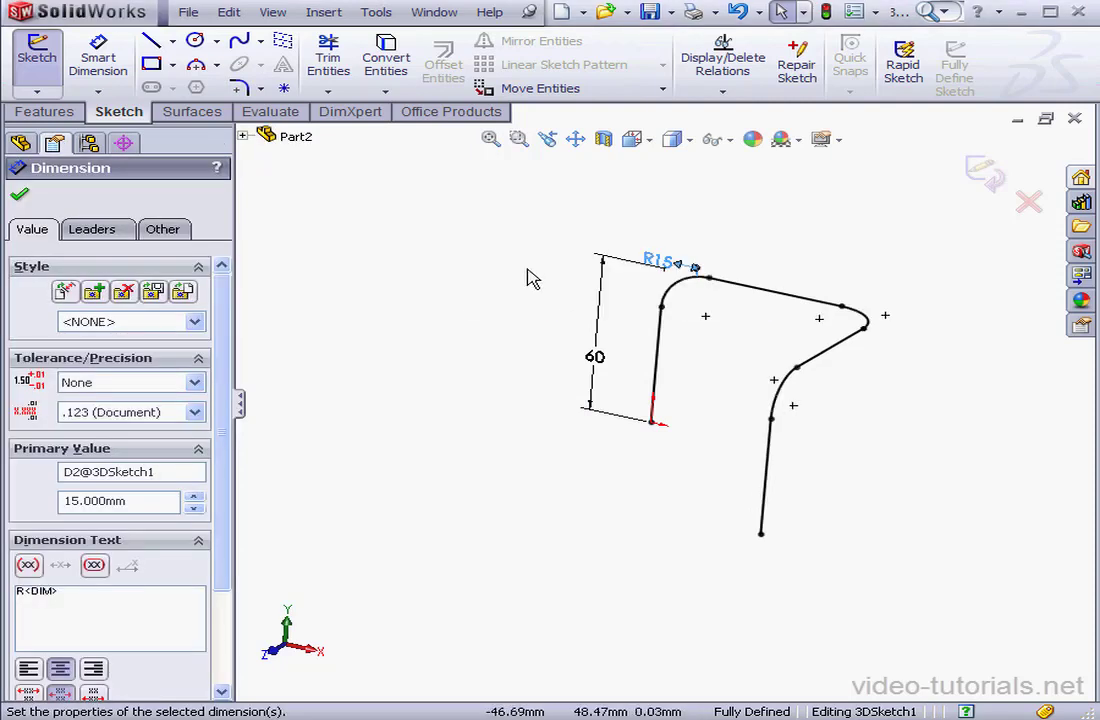
pyautogui.click(984, 173)
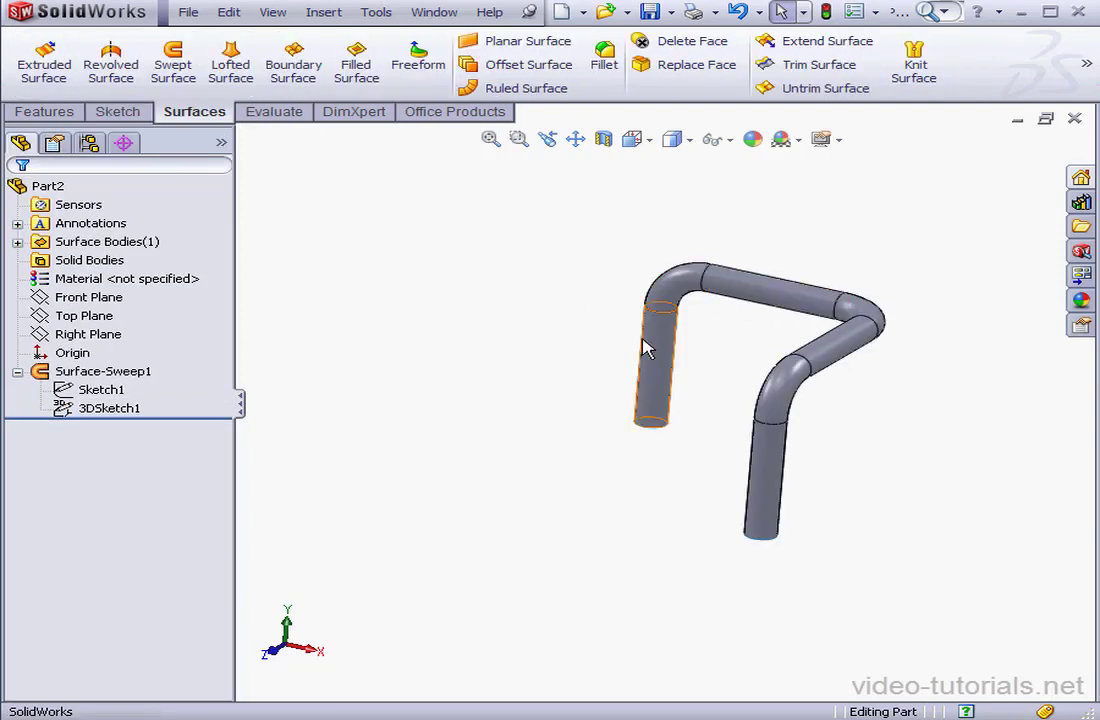
# Step: Save the part in the Exercise folder as L-13.SLDPRT
pyautogui.click(650, 13)
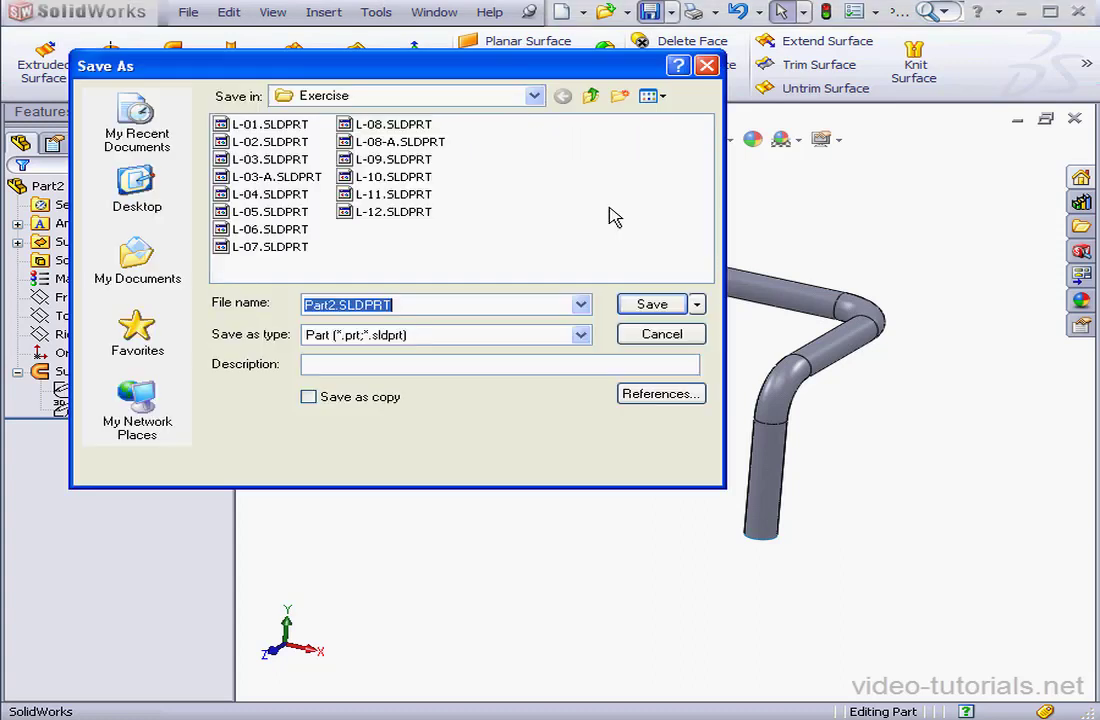
pyautogui.click(393, 212)
pyautogui.click(331, 305)
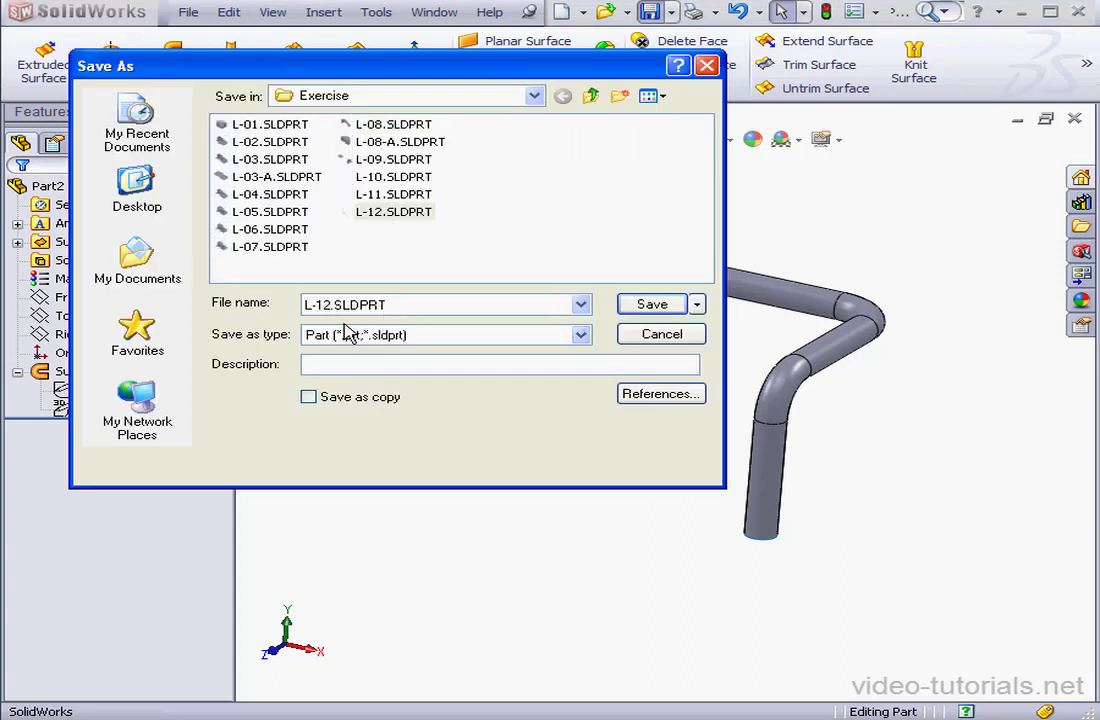
pyautogui.press('BackSpace')
pyautogui.write('3')
pyautogui.click(655, 305)
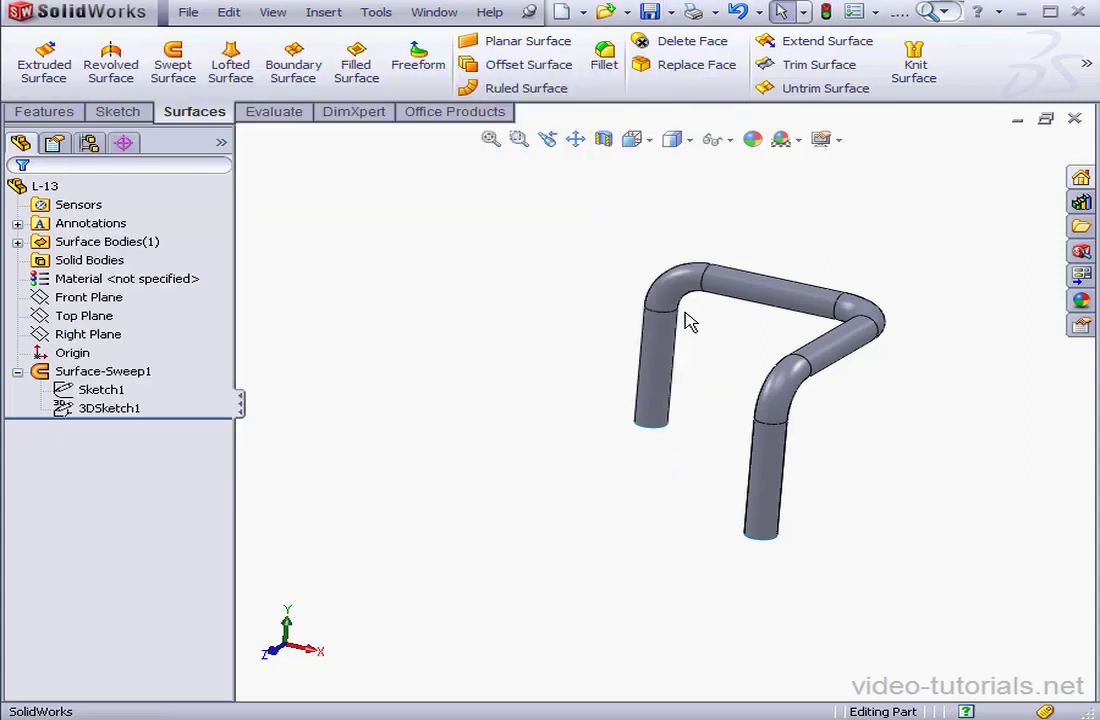